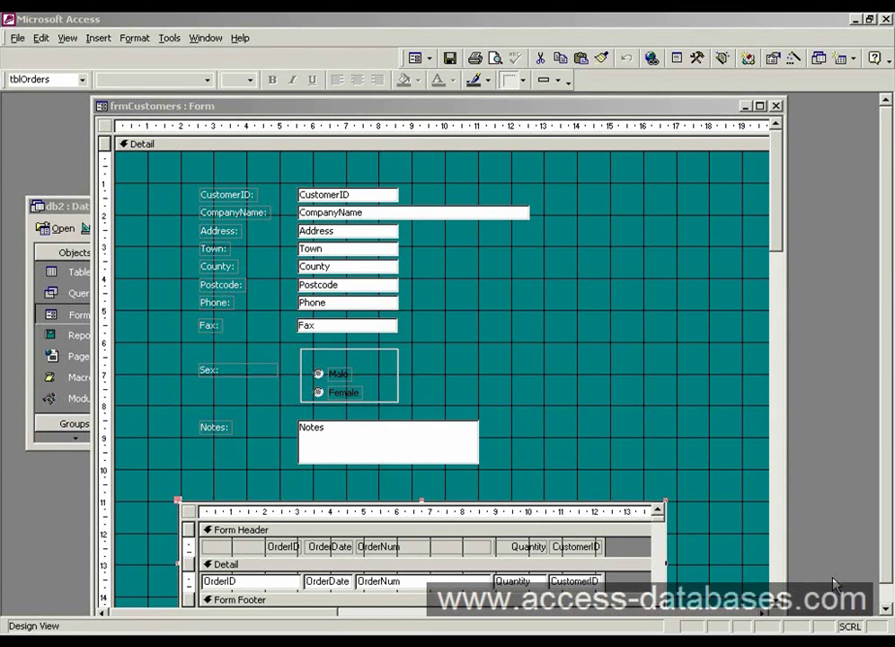
Show the frmCustomers form in Form View and reposition its window so the orders subform is fully in view.
left_click(413, 59)
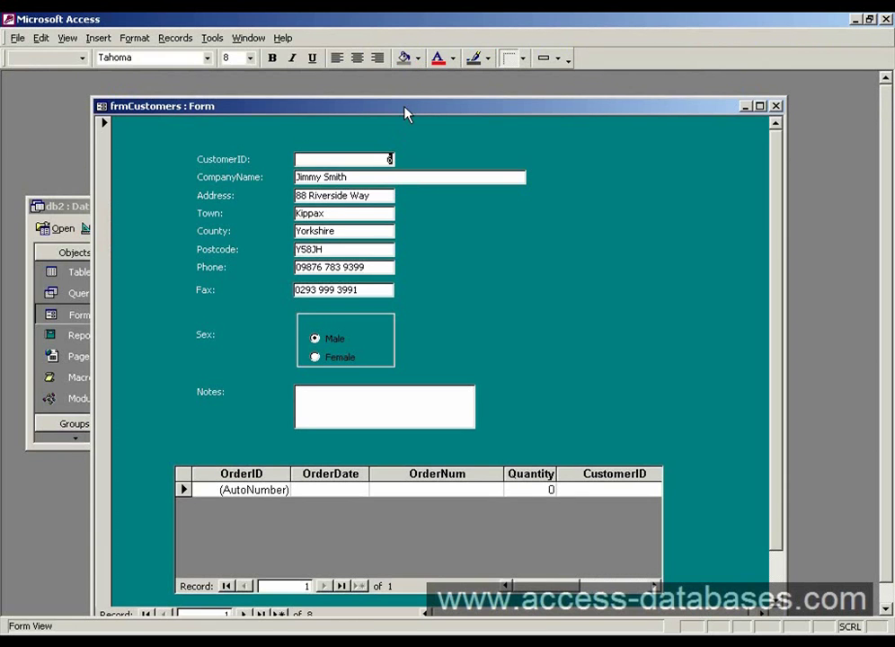
left_click_drag(404, 107, 397, 90)
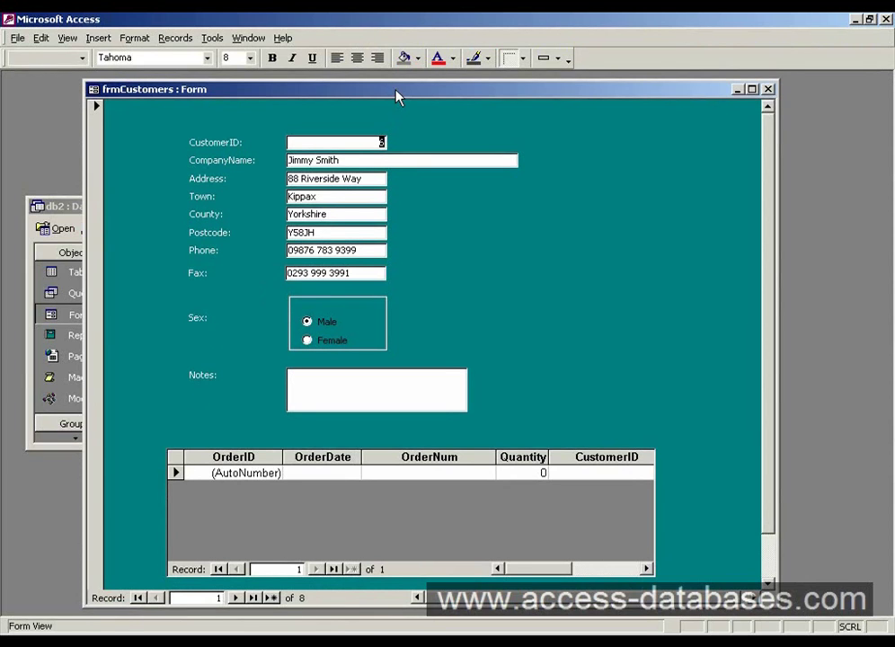
left_click_drag(400, 97, 390, 91)
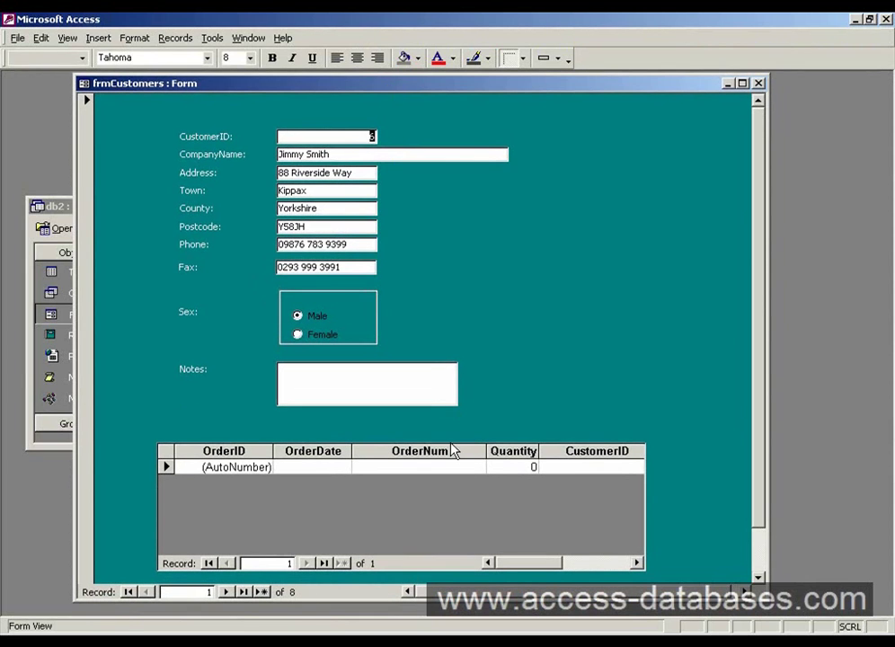
Set the order date of the customer's first order in the subform to 10/01/2002.
left_click(303, 466)
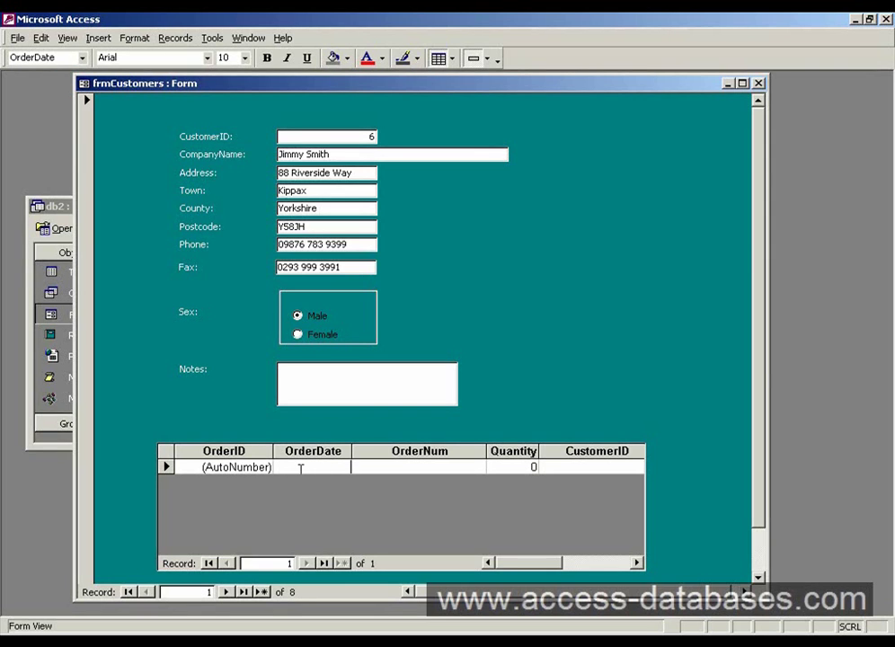
left_click(302, 469)
type("10")
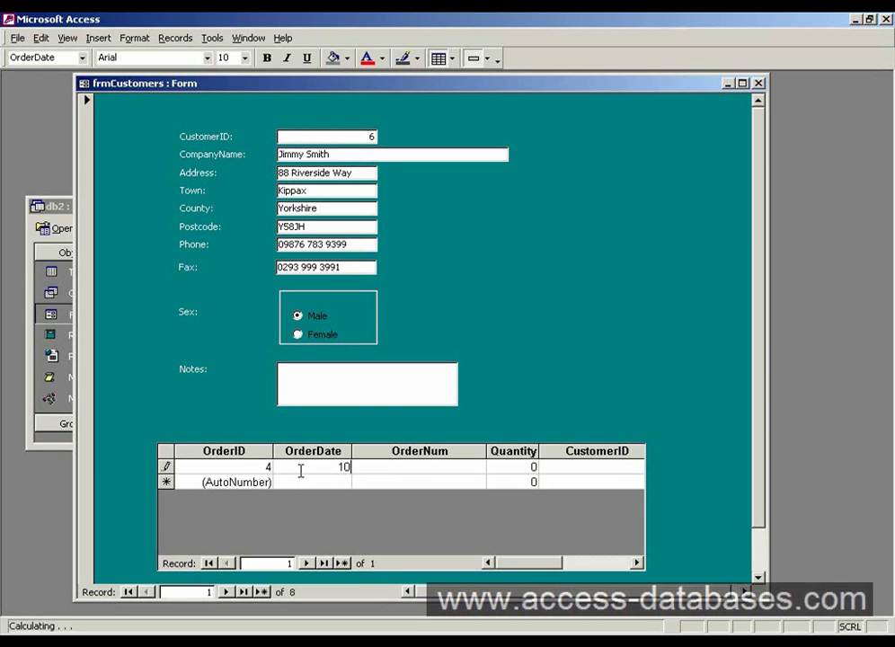
type("/01/22")
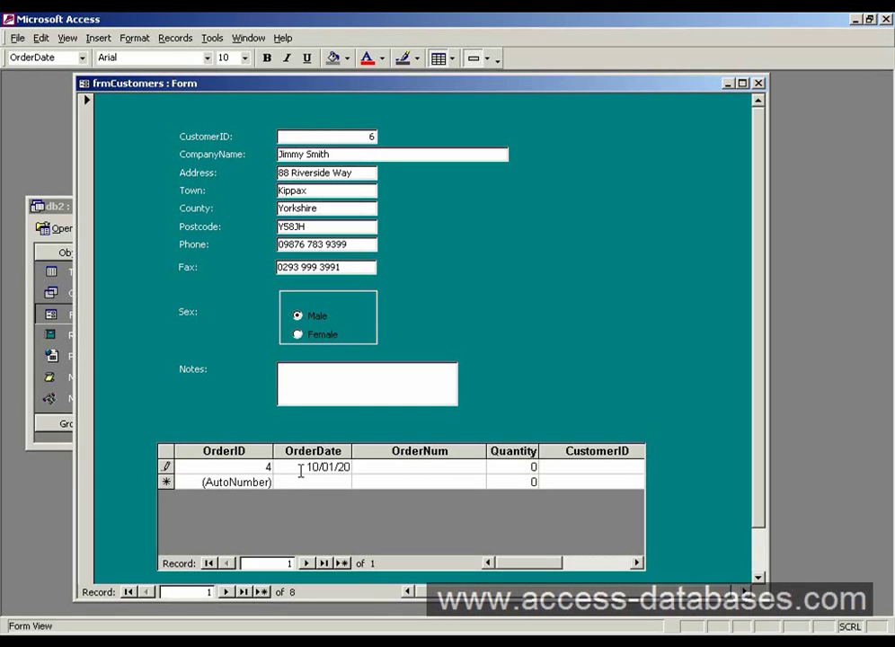
type("02")
key("Tab")
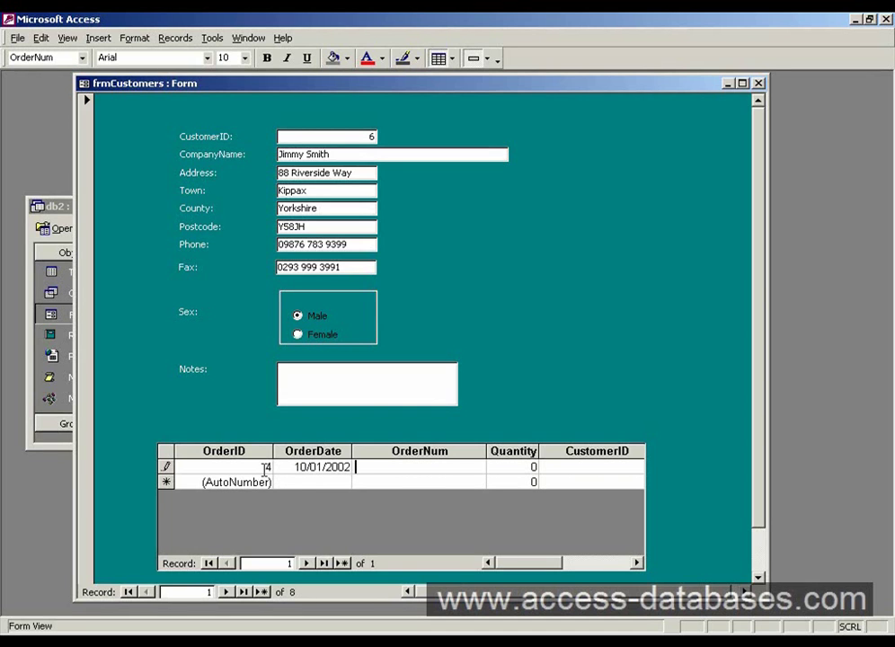
left_click(268, 467)
left_click(315, 467)
double_click(336, 467)
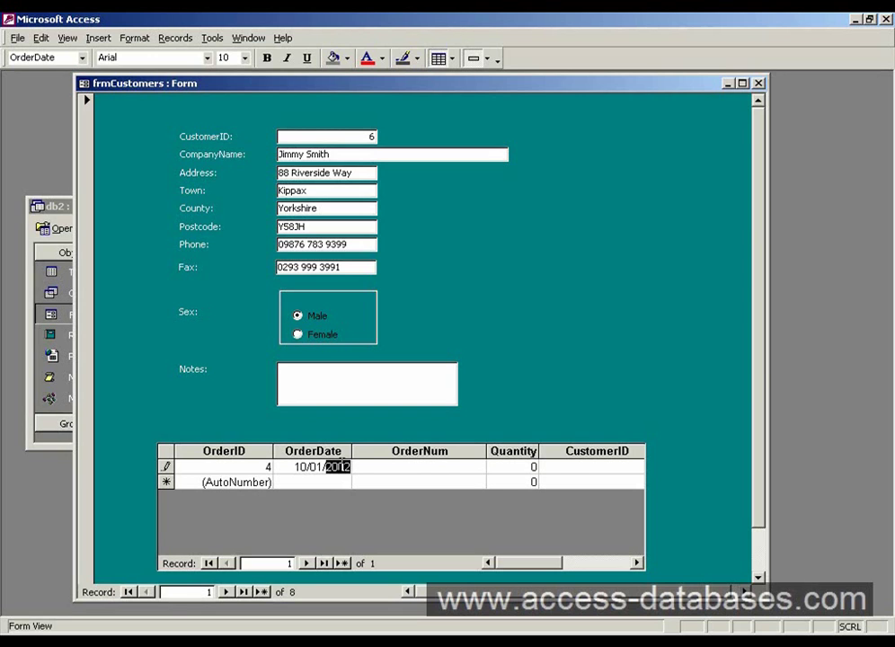
type("2002")
Enter the first order's order number and set its quantity to 2.
left_click(404, 471)
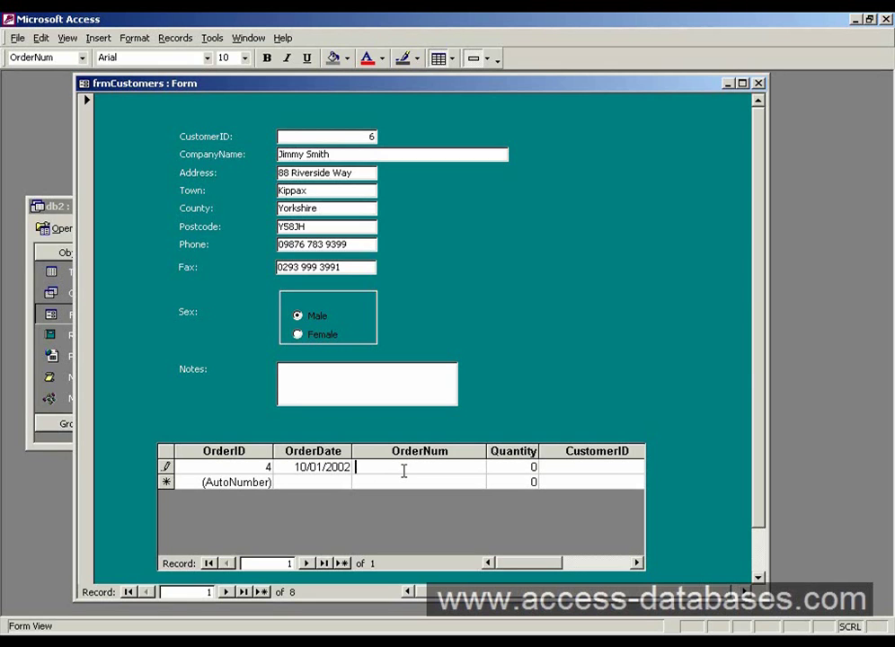
type("12345")
left_click(531, 468)
type("2")
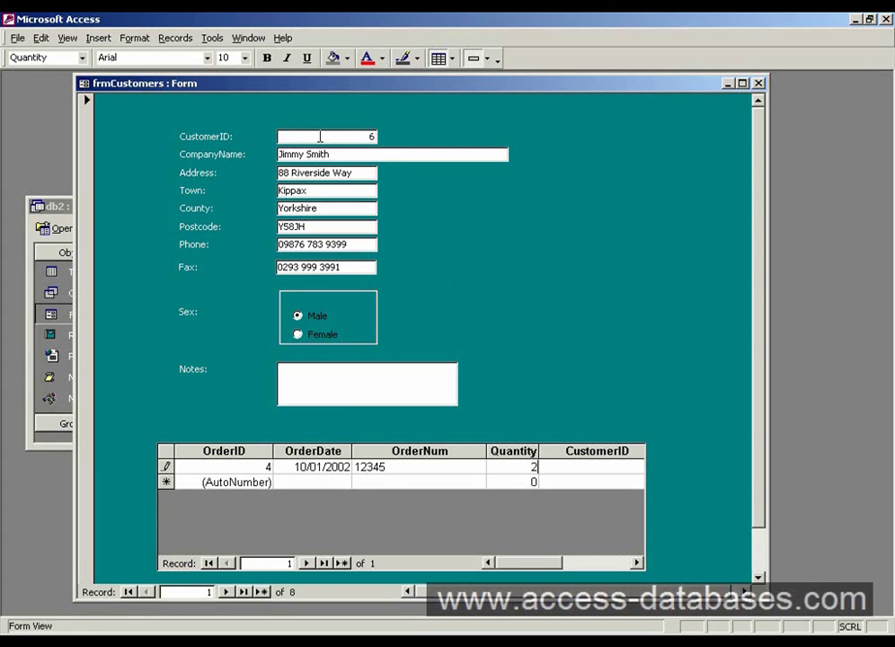
Check the CustomerID value of the first order in the subform.
left_click(592, 467)
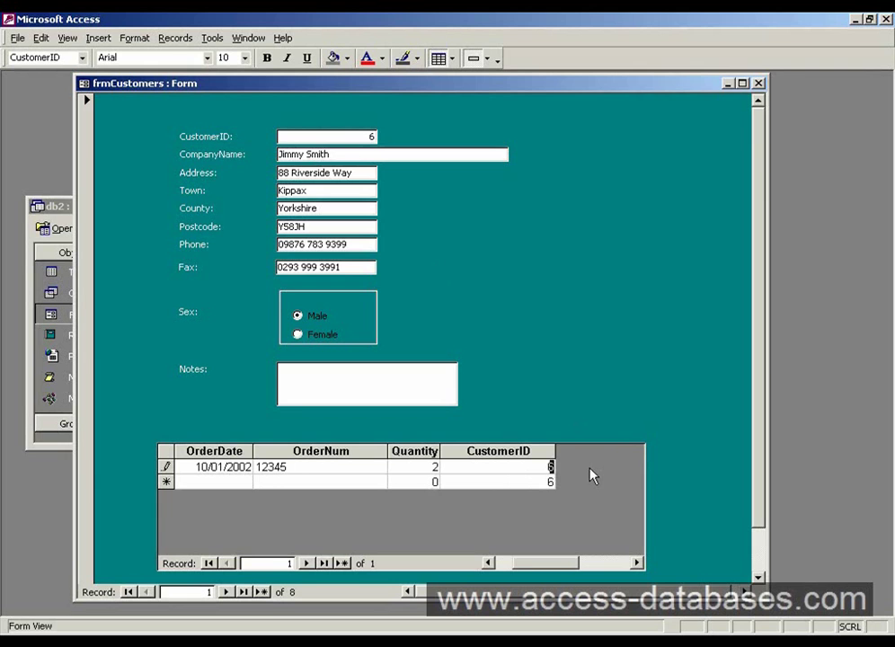
mouse_move(548, 568)
left_mouse_down()
mouse_move(533, 569)
mouse_move(544, 568)
left_mouse_up()
left_click_drag(544, 569, 529, 570)
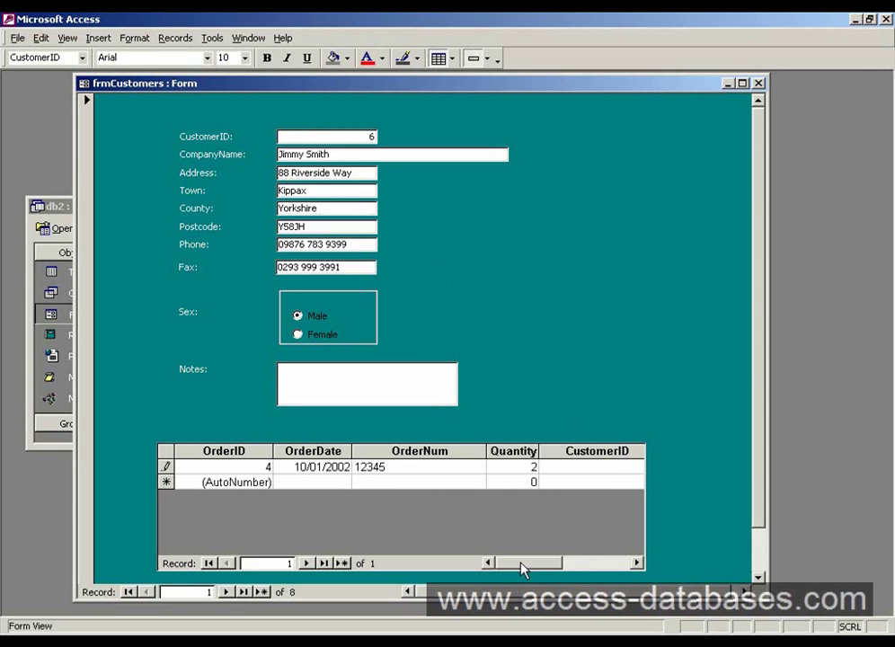
Add a second order in the subform with date 11/01/2003, an order number and quantity 4.
left_click(340, 482)
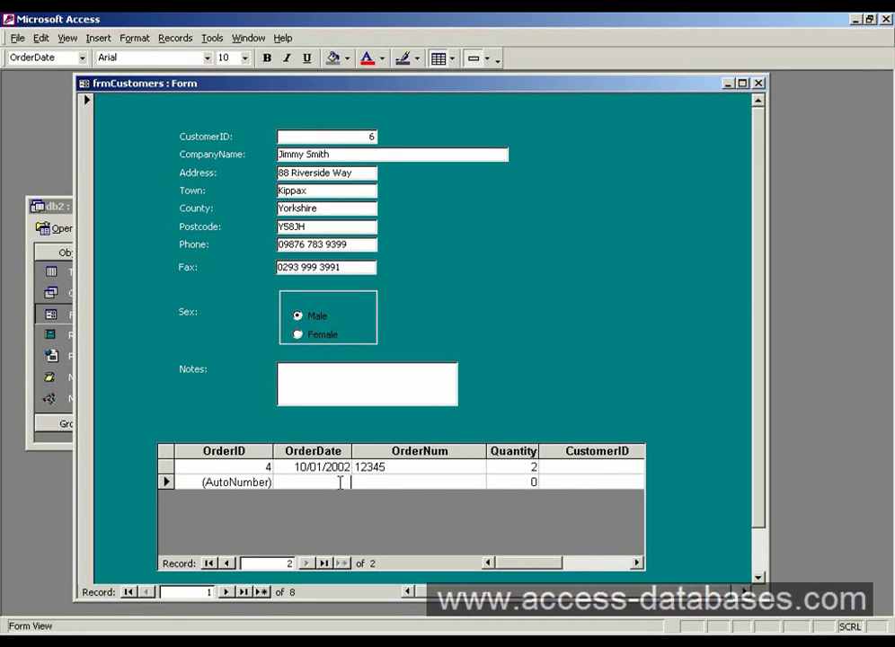
type("11/0")
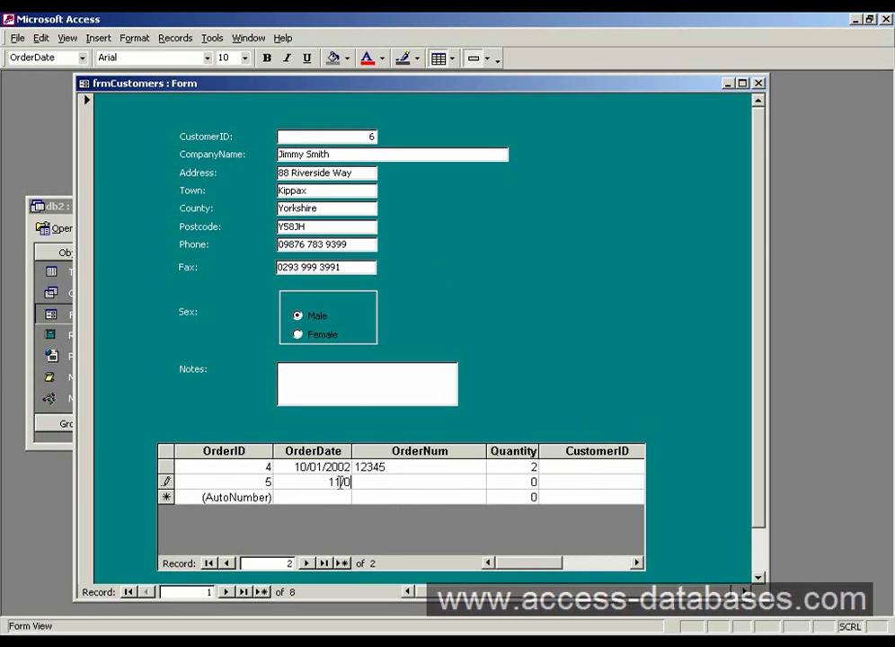
type("1/2003")
key("Tab")
type("3433434")
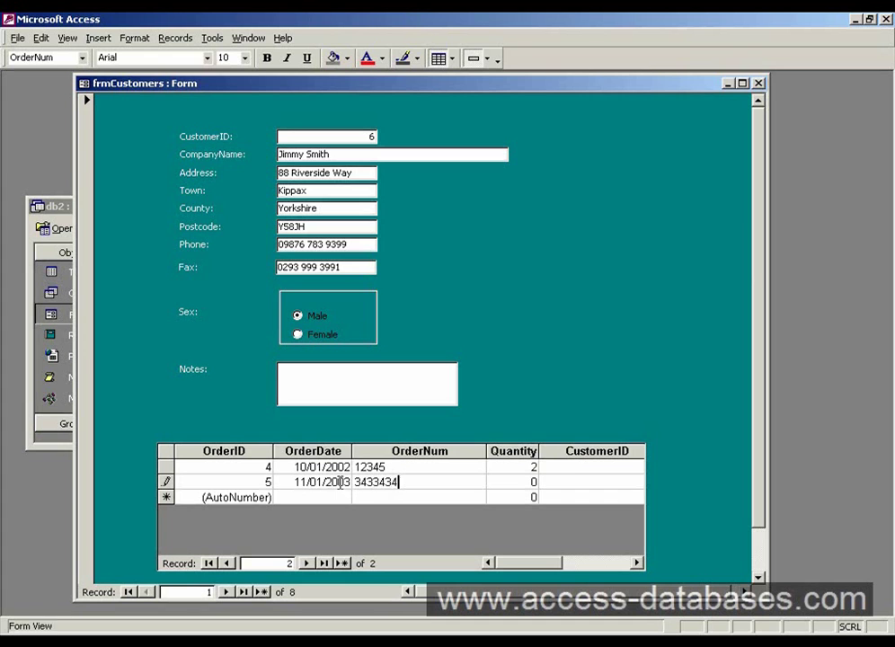
key("Tab")
type("4")
key("Tab")
key("Tab")
key("Tab")
mouse_move(529, 566)
left_mouse_down()
mouse_move(565, 572)
mouse_move(528, 571)
left_mouse_up()
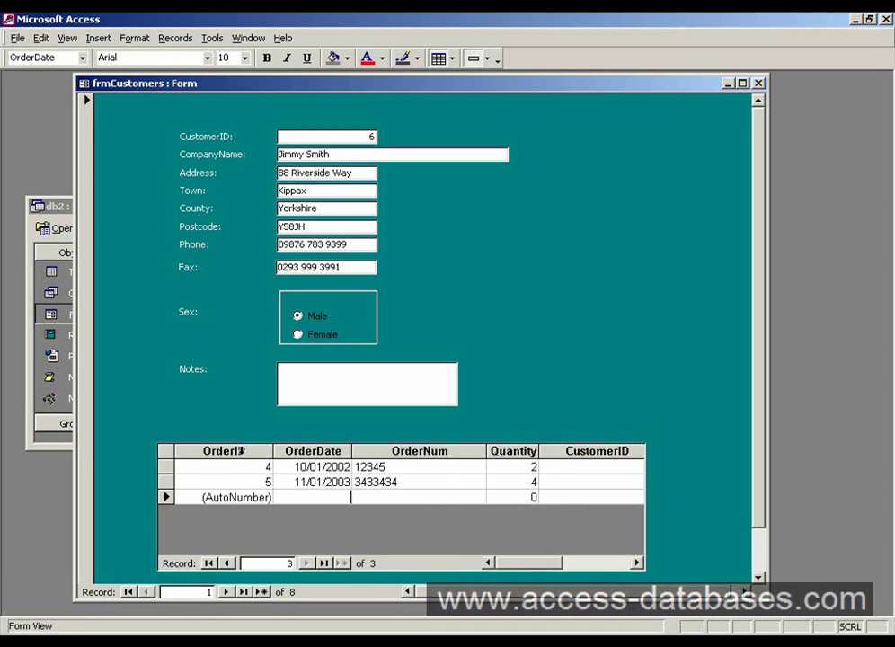
Examine the OrderID and CustomerID columns for both orders against the CustomerID in the main form.
left_click(236, 451)
left_click_drag(509, 563, 550, 563)
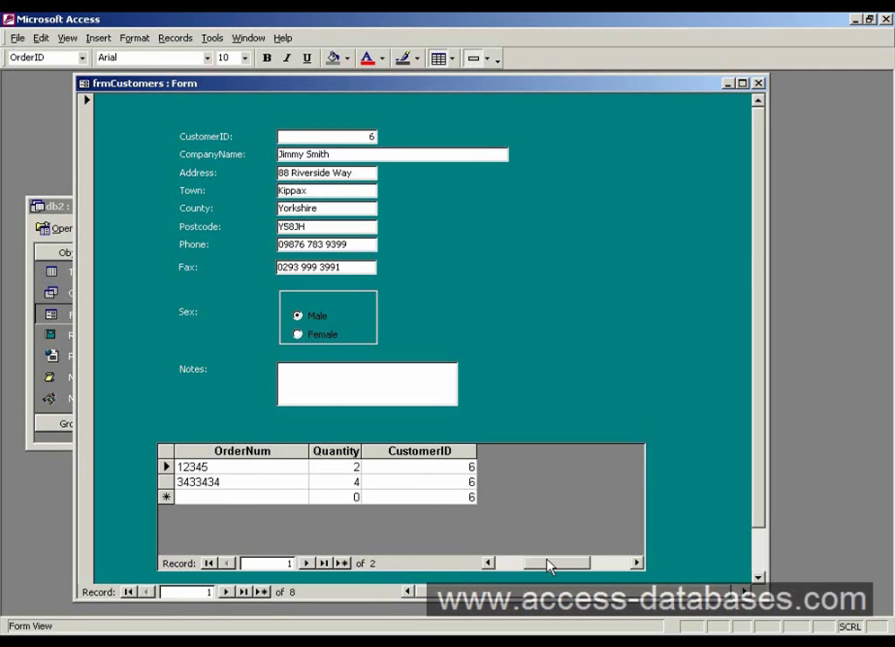
left_click(456, 452)
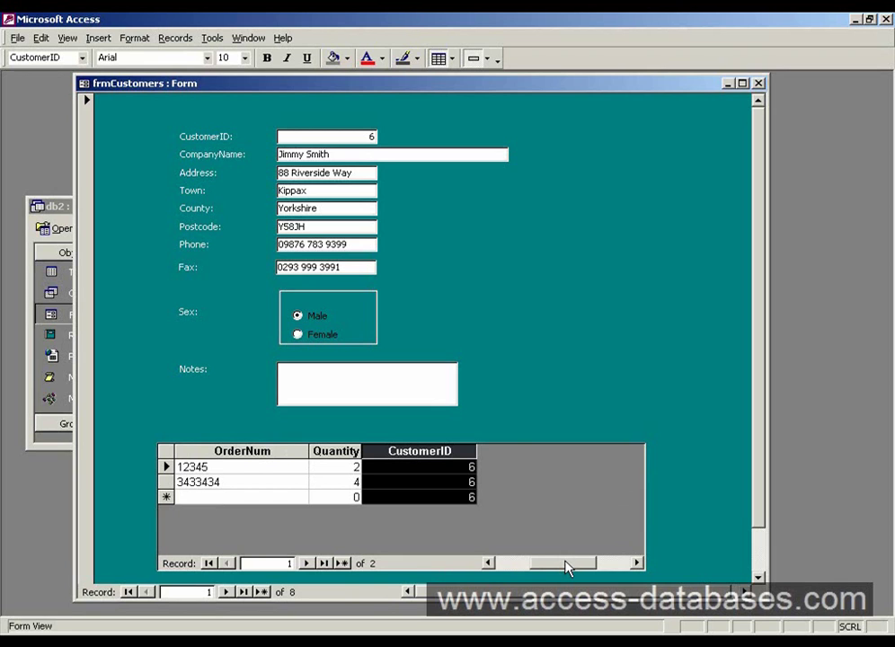
left_click_drag(566, 566, 527, 567)
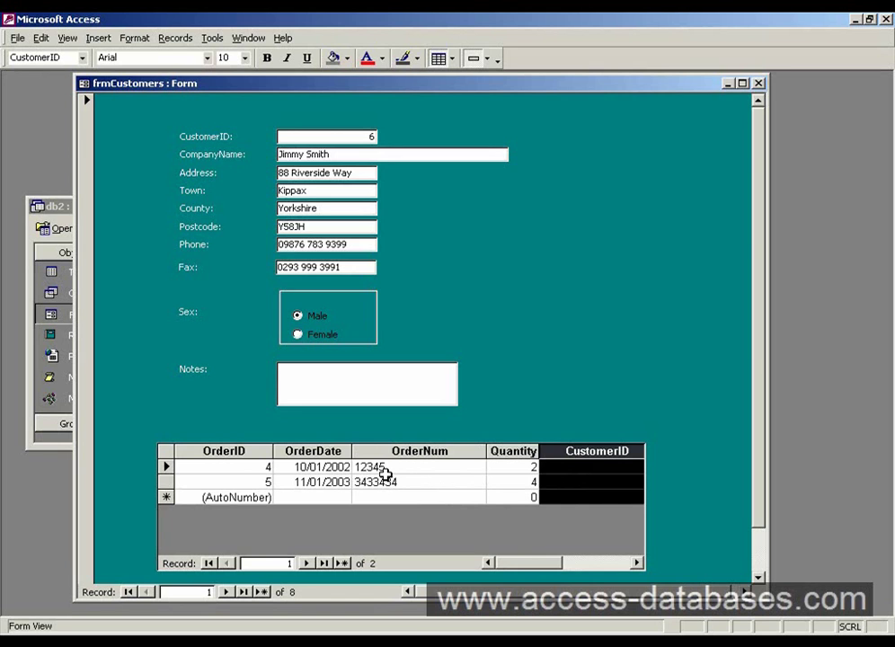
left_click(256, 467)
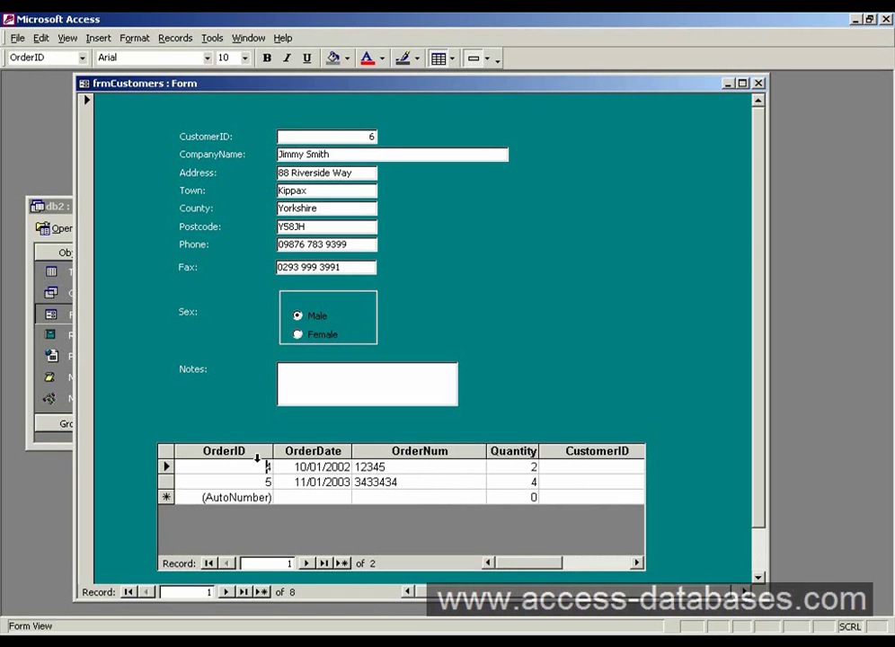
left_click(575, 470)
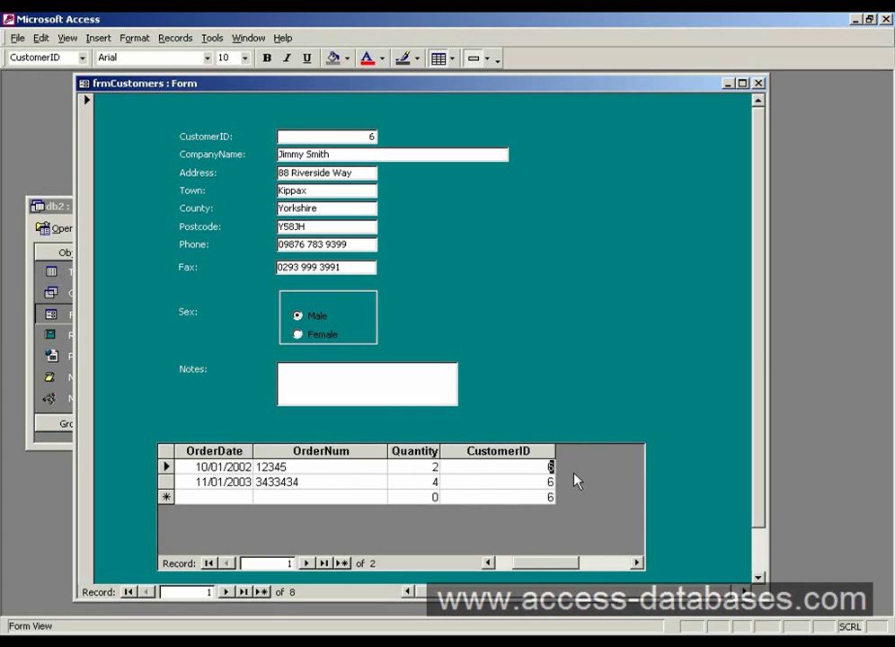
left_click_drag(568, 563, 536, 565)
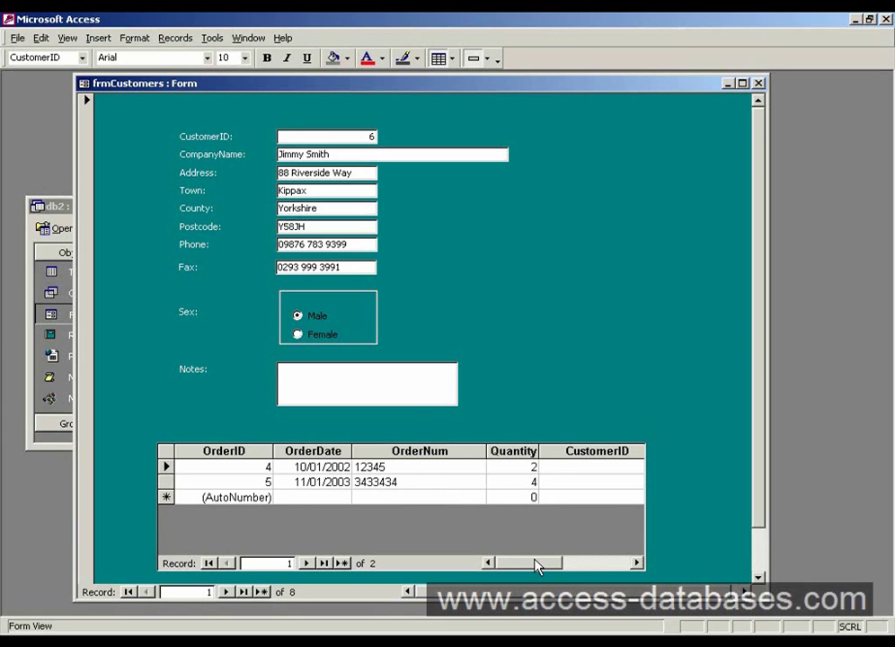
left_click(260, 480)
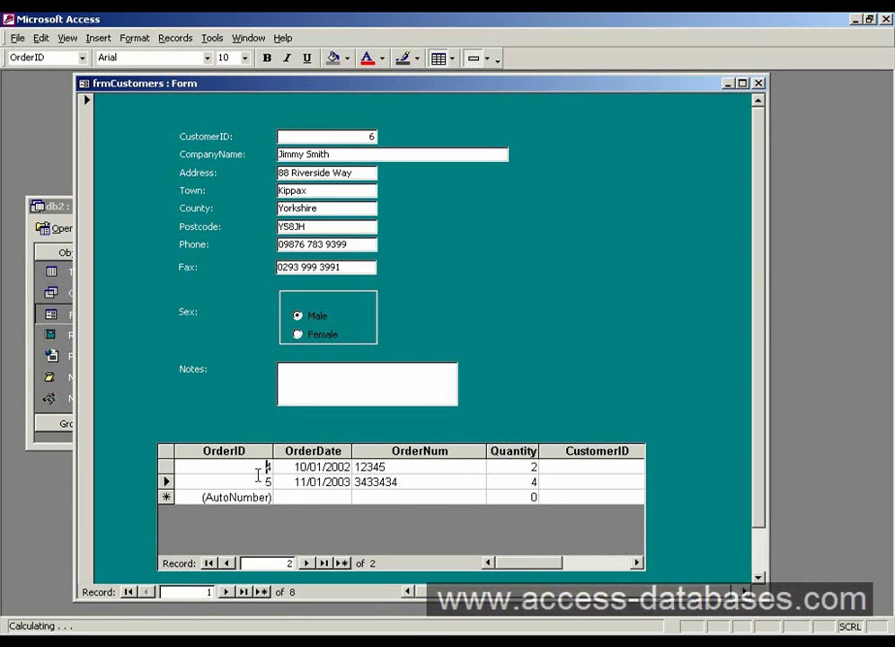
left_click_drag(568, 567, 590, 567)
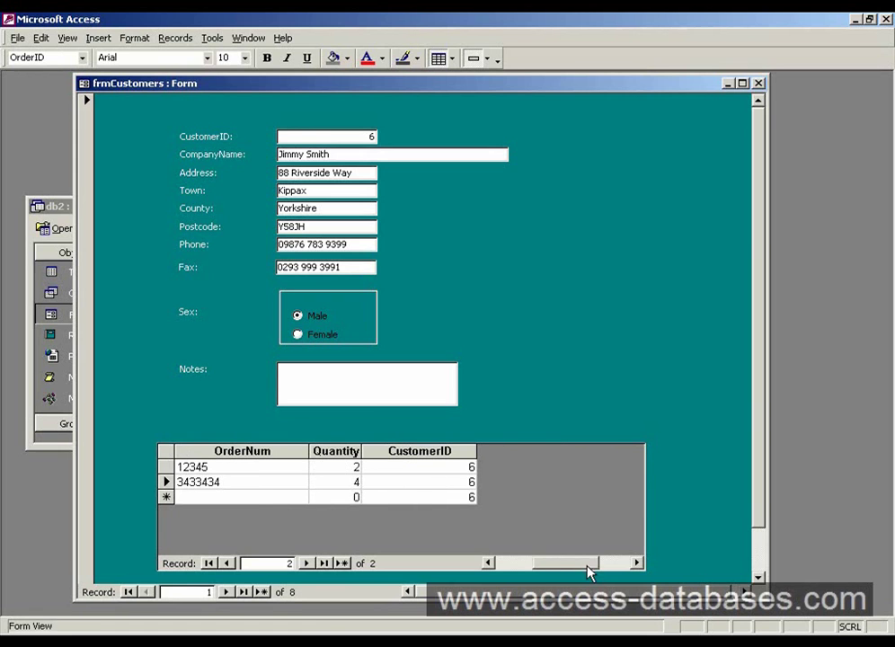
left_click(457, 468)
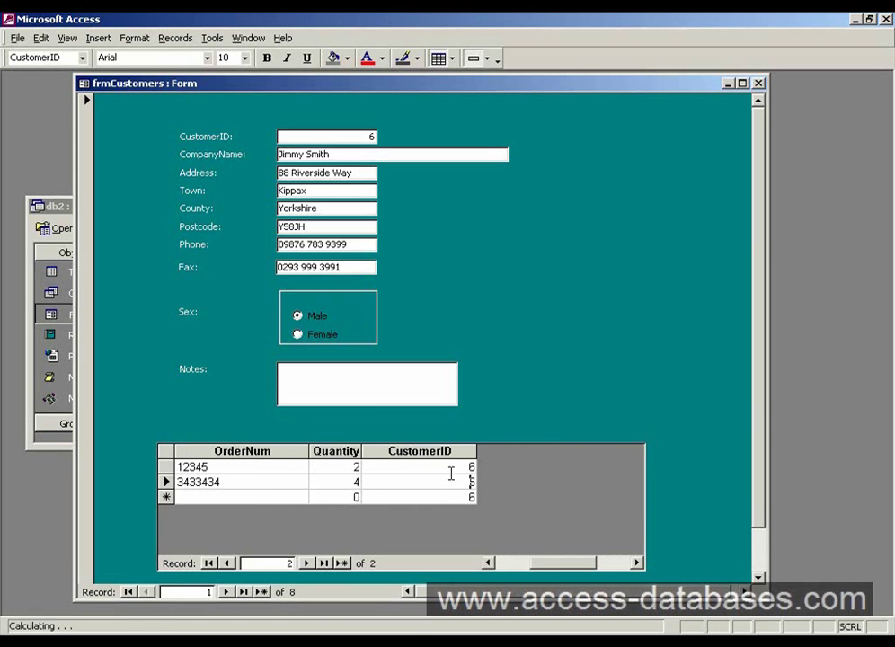
left_click_drag(567, 566, 529, 568)
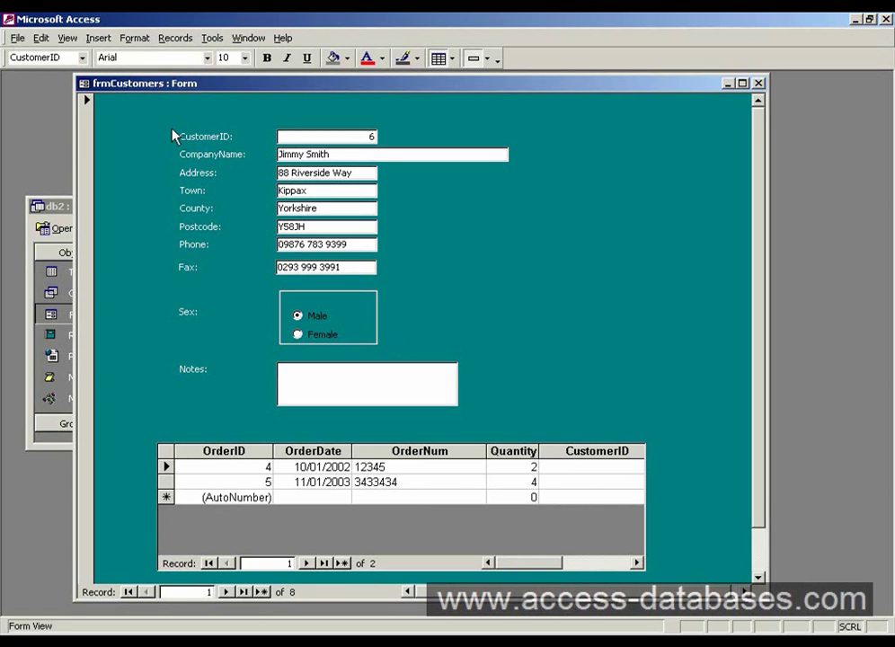
Close the frmCustomers form and open frmCustomersSub in Design View.
left_click(25, 42)
left_click(33, 78)
left_click_drag(268, 90, 267, 116)
left_click(760, 106)
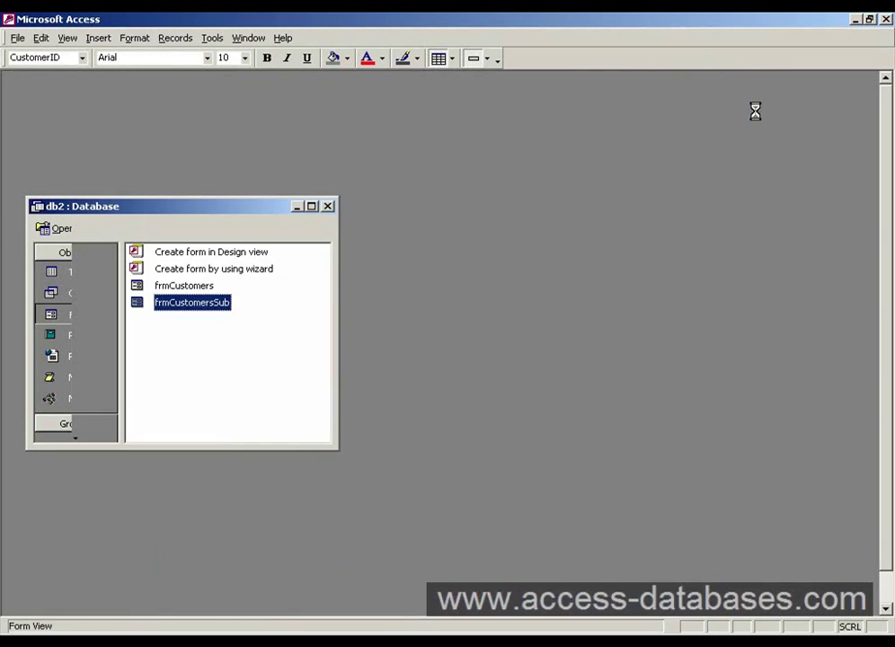
right_click(198, 309)
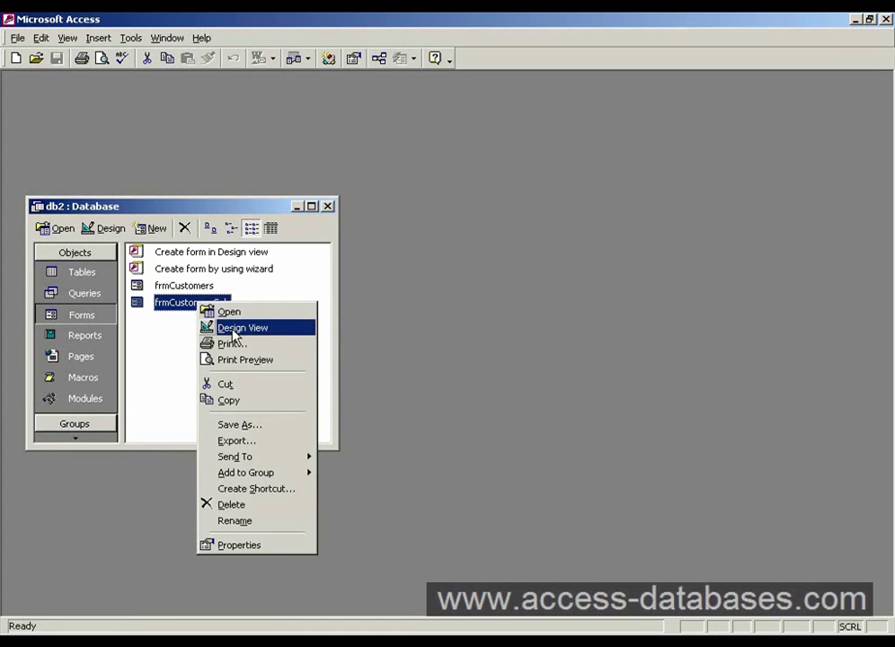
left_click(232, 327)
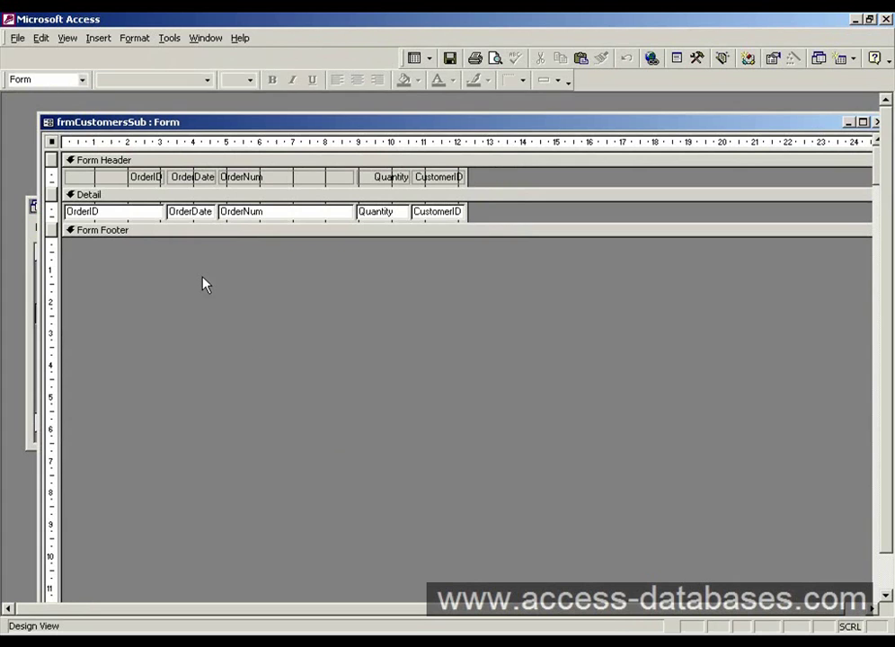
Cut the OrderID label from the form header and the OrderID text box from the detail section.
right_click(114, 183)
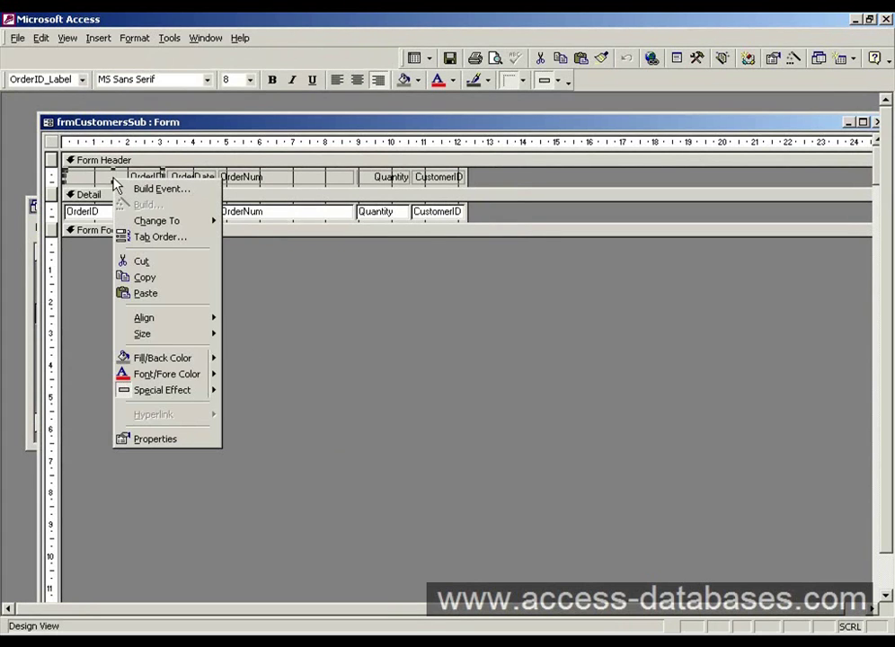
left_click(158, 274)
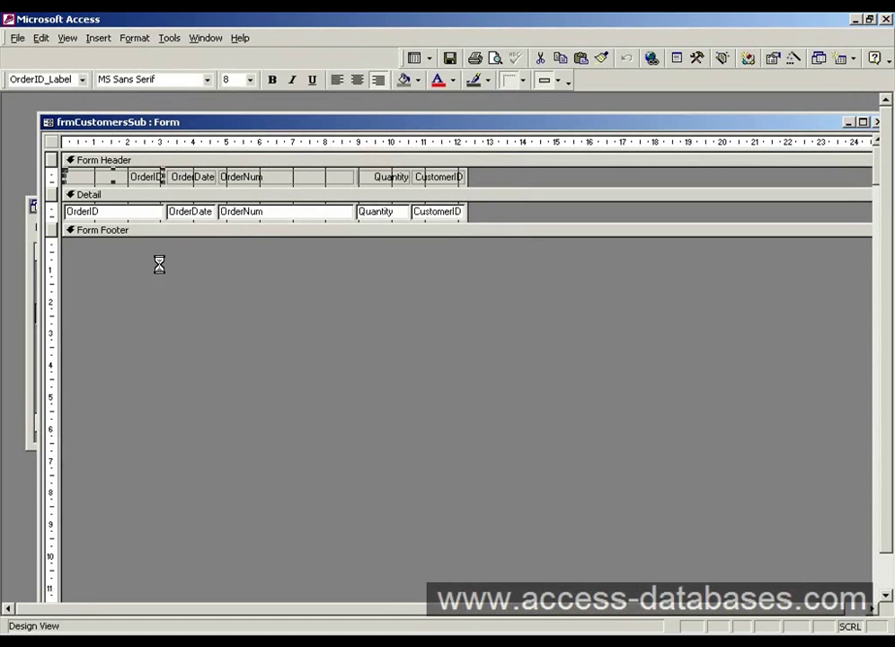
right_click(129, 215)
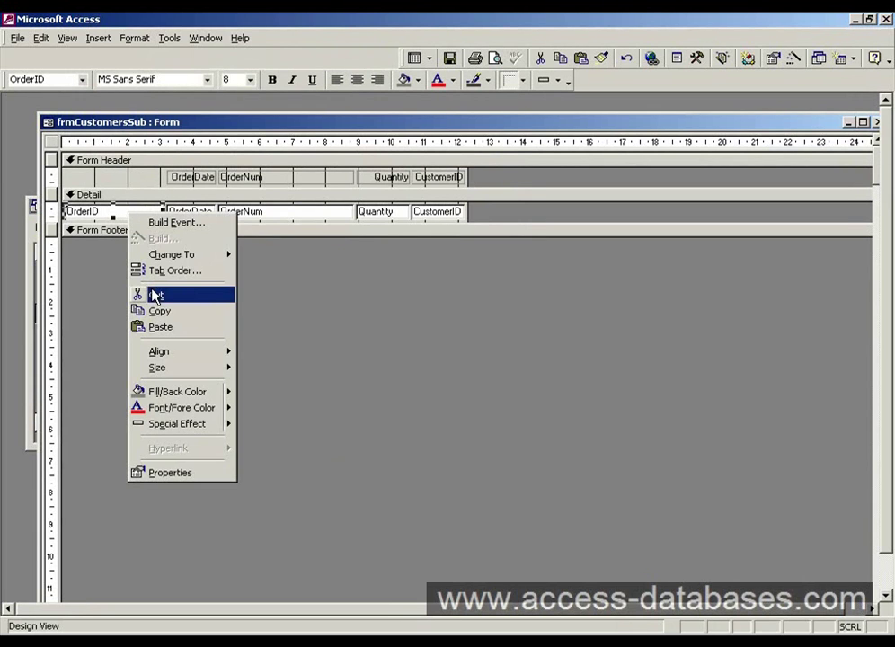
left_click(152, 293)
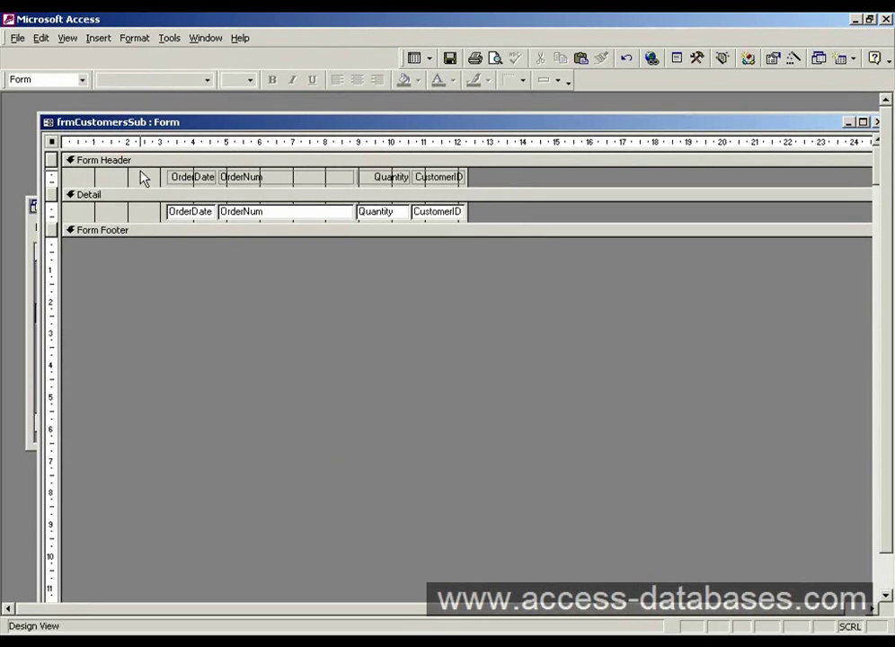
Move all remaining header labels and detail text boxes together into the space left by OrderID at the form's left edge.
mouse_move(142, 177)
left_mouse_down()
mouse_move(142, 214)
mouse_move(155, 219)
mouse_move(479, 227)
left_mouse_up()
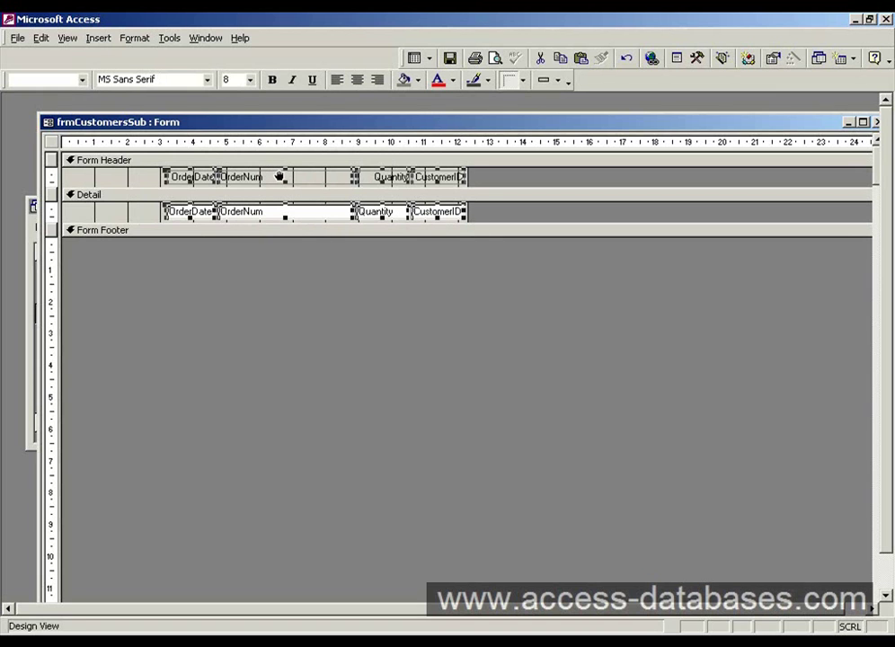
left_click_drag(280, 177, 180, 176)
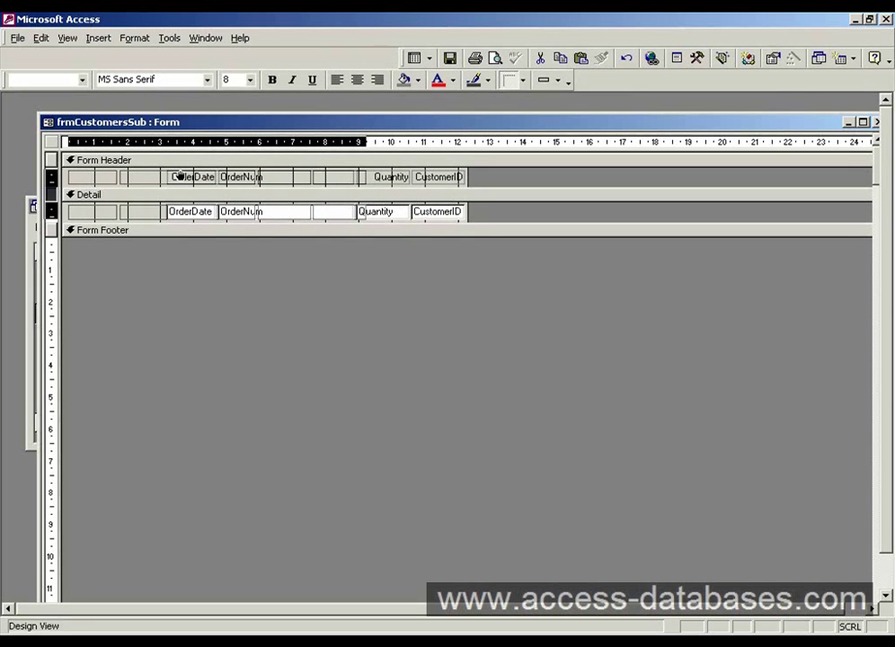
Place the remaining controls at the form's left edge and cut the CustomerID label and text box.
left_click_drag(180, 176, 180, 177)
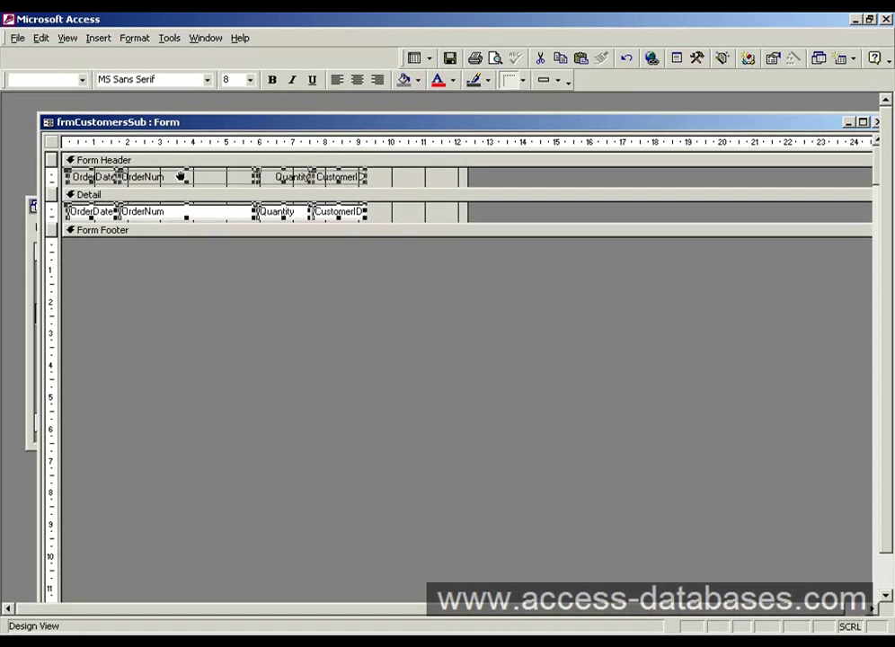
left_click(434, 215)
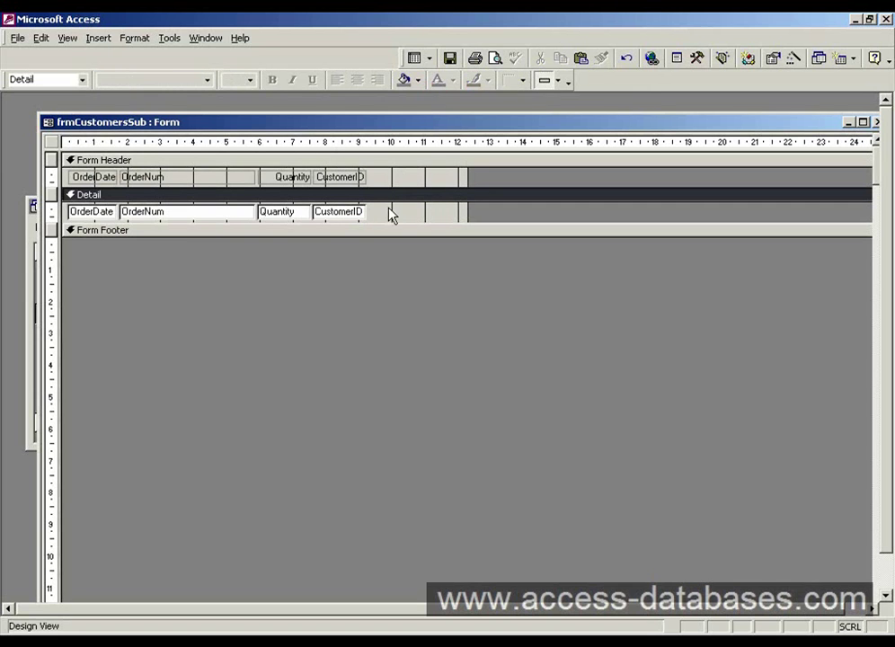
left_click(349, 180)
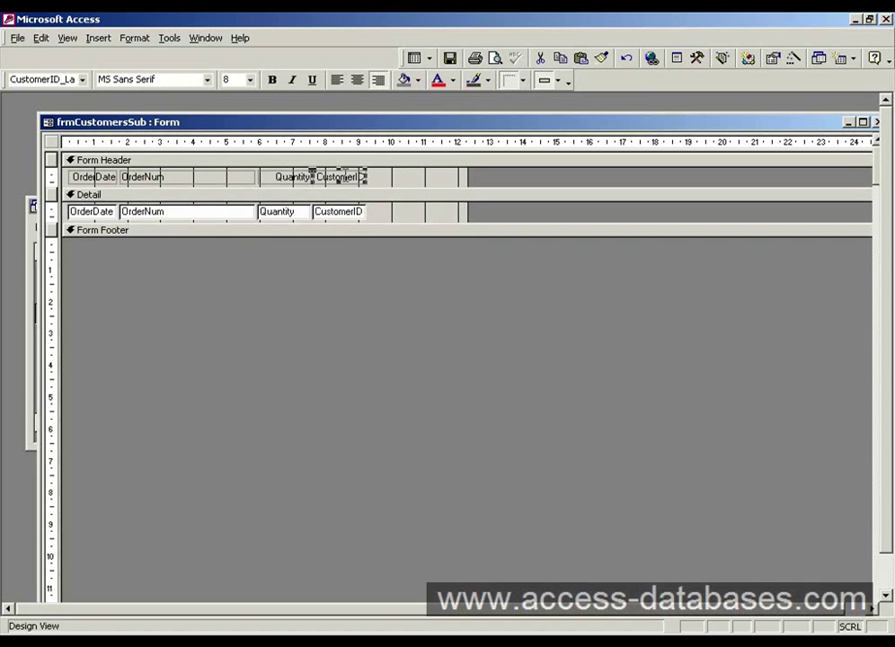
right_click(344, 177)
left_click(370, 259)
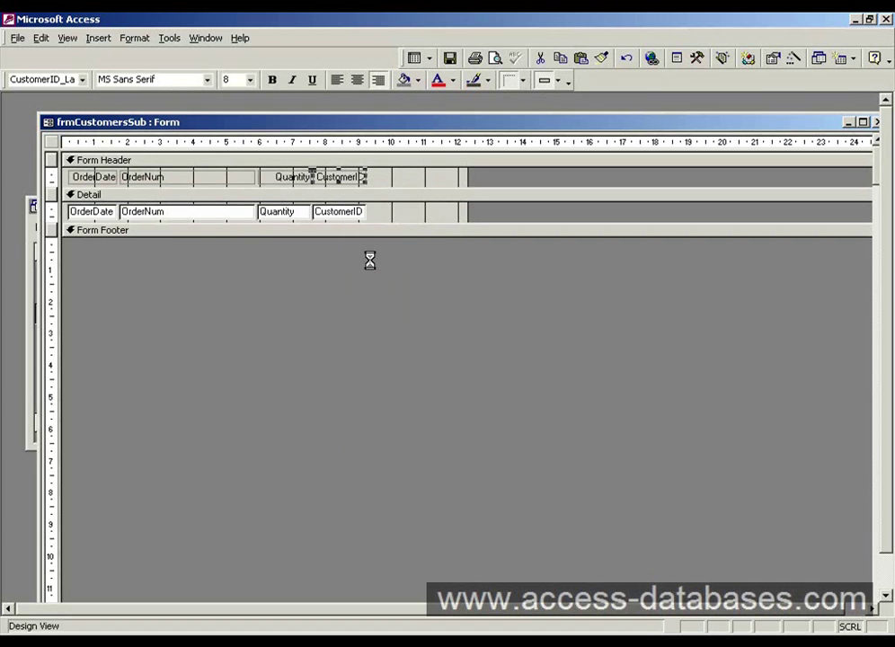
right_click(349, 217)
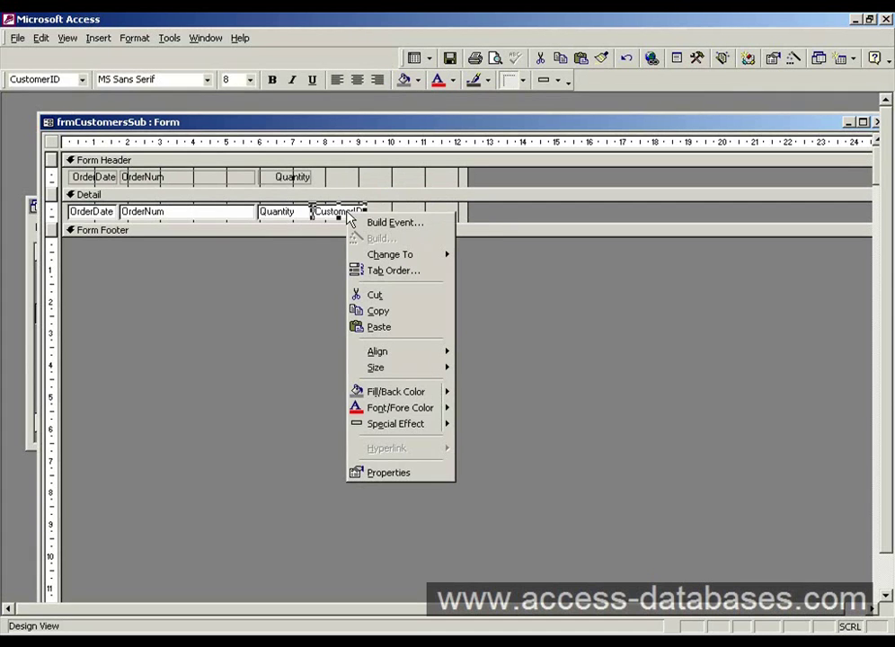
left_click(373, 295)
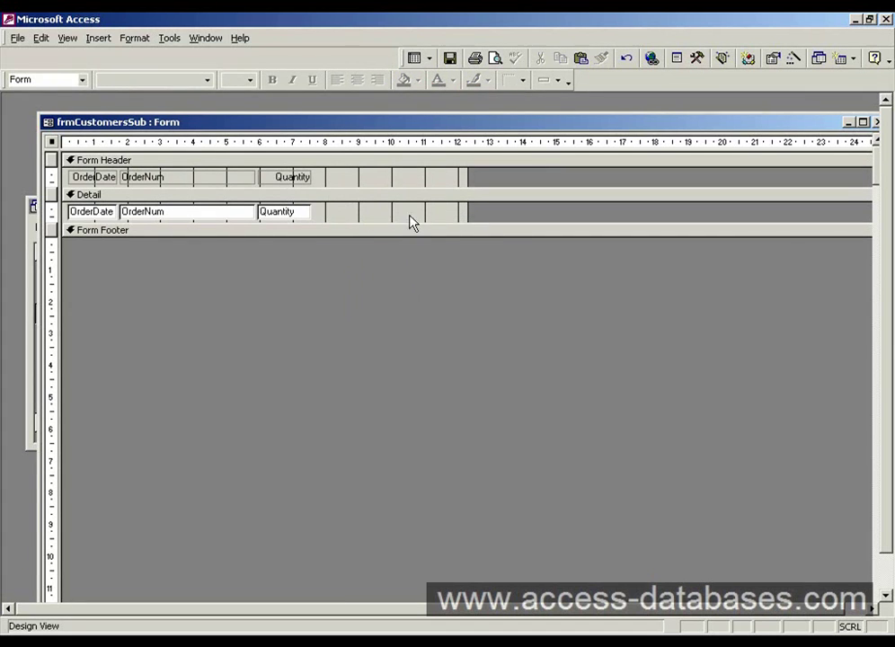
Narrow frmCustomersSub to about 8 cm wide, just beyond the Quantity field, and save and close the form.
left_click_drag(343, 209, 457, 226)
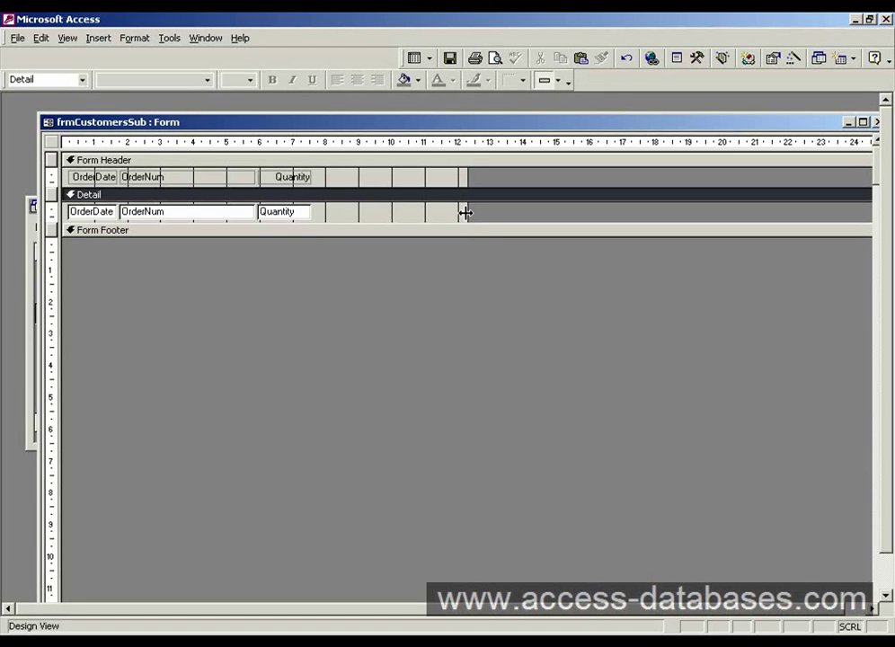
left_click_drag(466, 212, 323, 210)
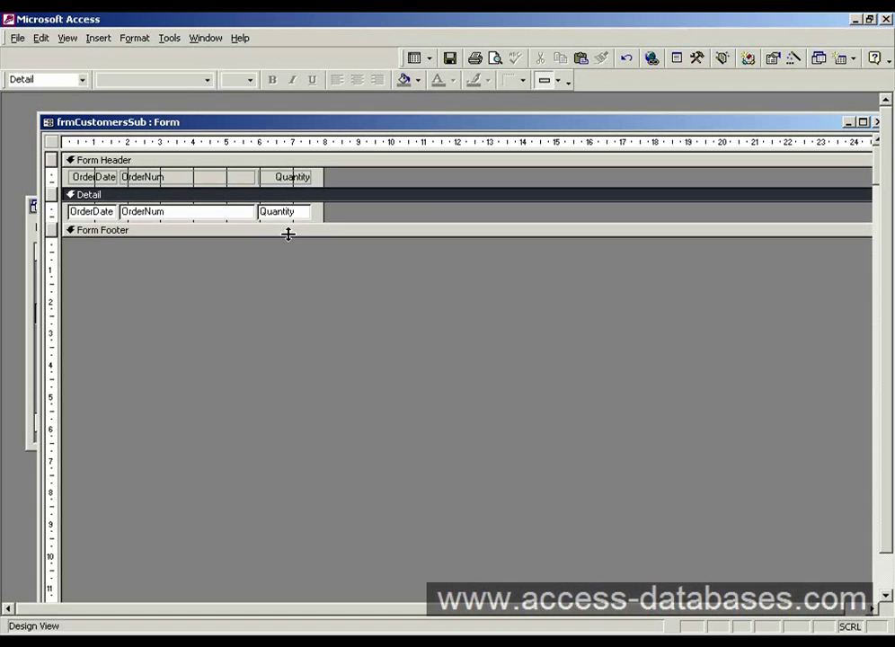
left_click(450, 58)
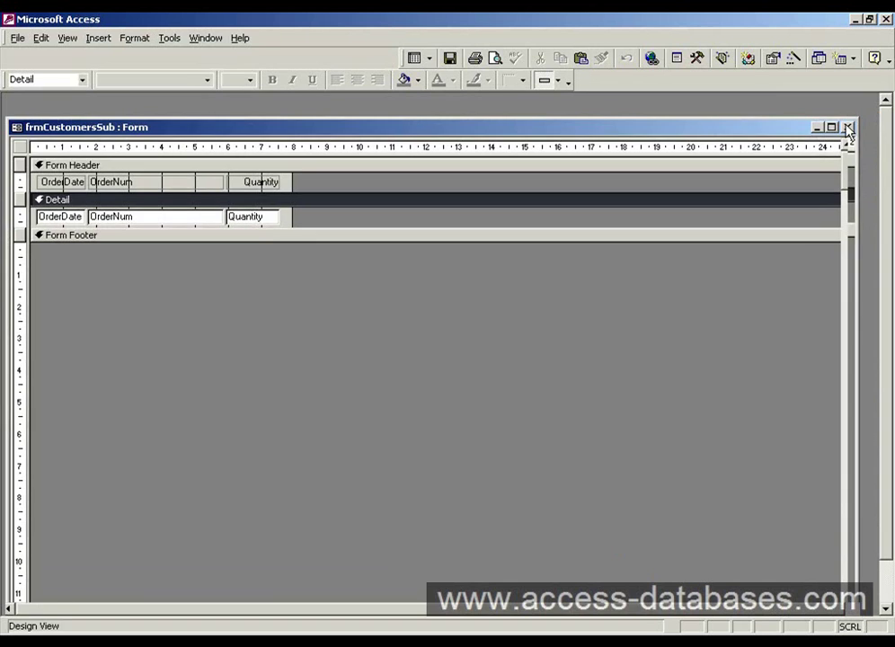
left_click(876, 122)
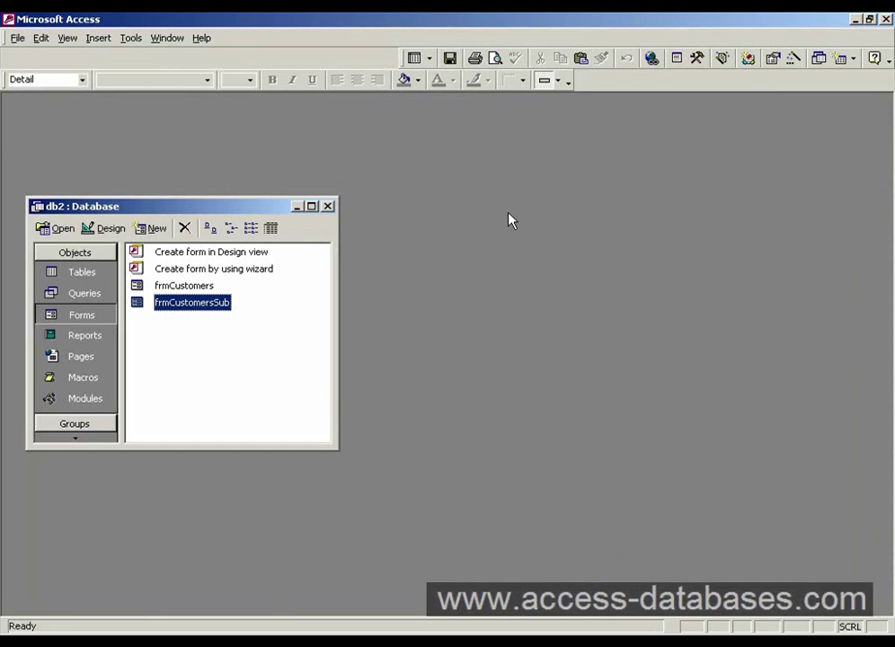
Open the frmCustomers form in Form View from the database's list of forms.
left_click(180, 288)
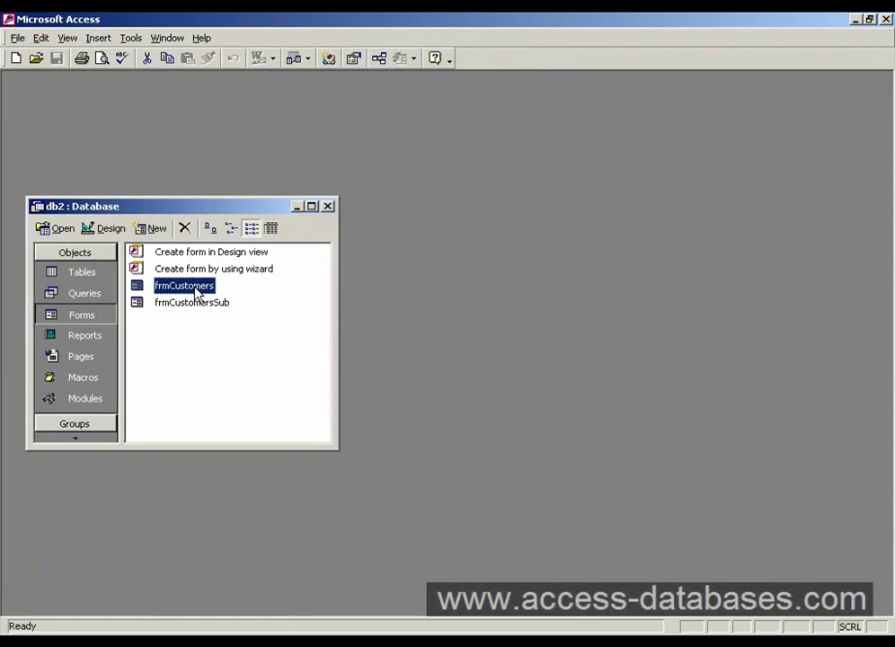
left_click(194, 286)
double_click(193, 286)
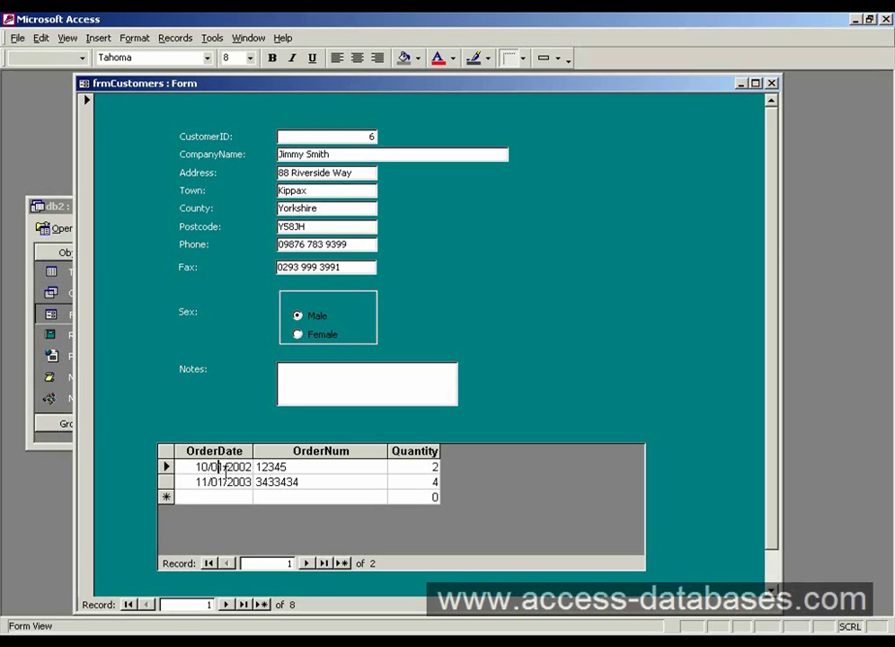
Examine the OrderDate, OrderNum and Quantity columns of the first customer's orders in the subform.
left_click(374, 471)
left_click(397, 469)
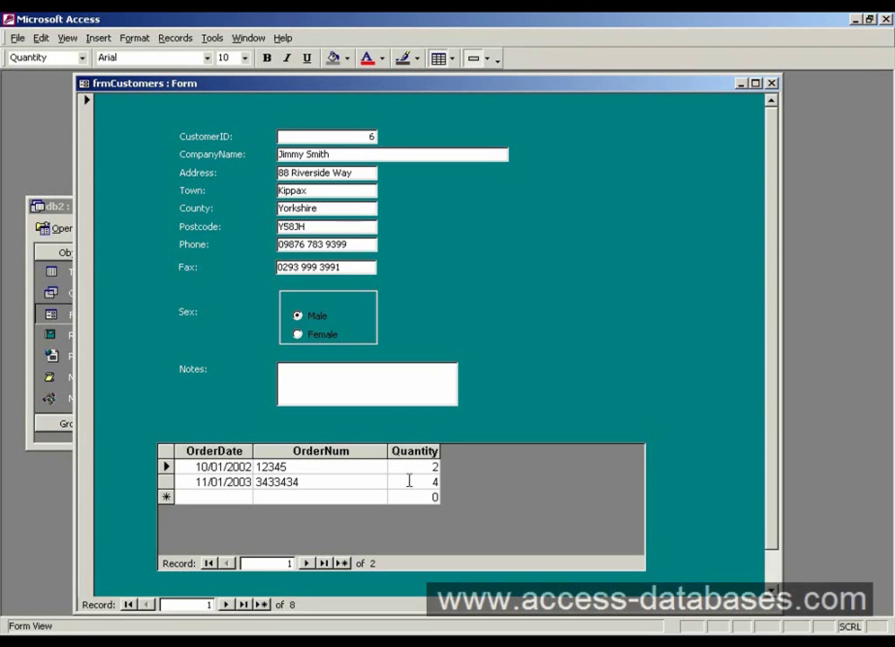
left_click(407, 482)
left_click(410, 467)
left_click(261, 497)
left_click(370, 482)
left_click(419, 481)
left_click(414, 467)
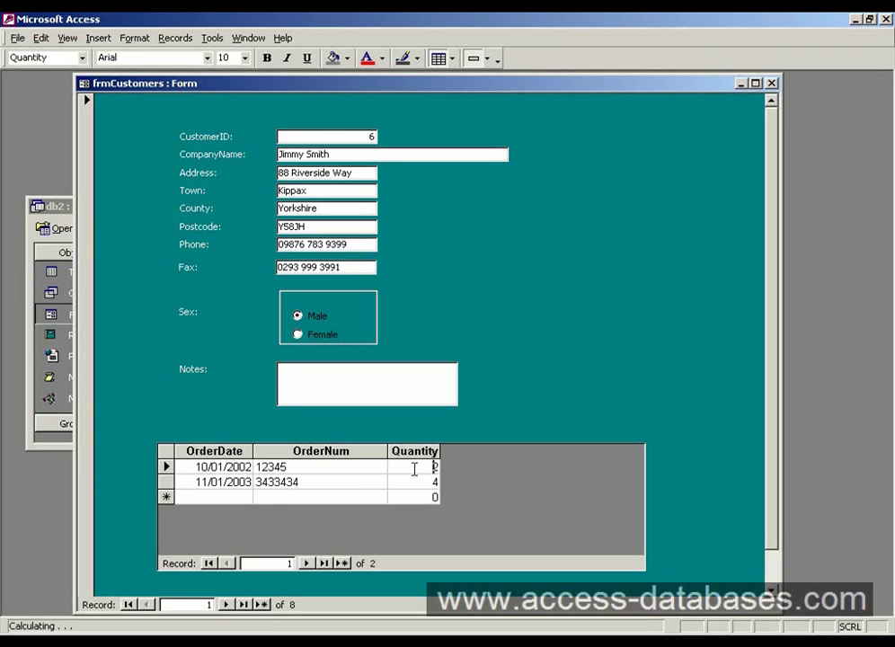
left_click(351, 383)
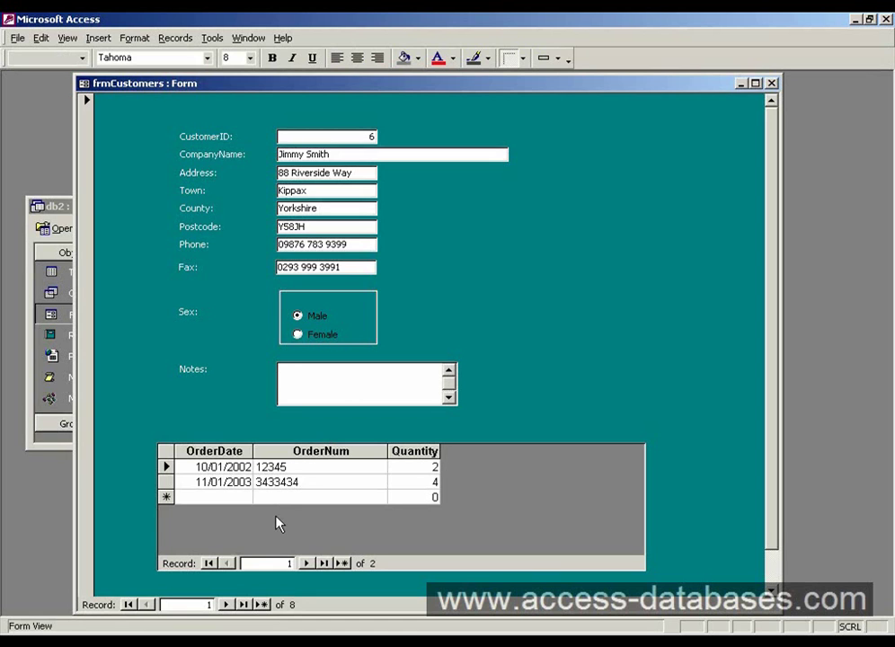
left_click(269, 467)
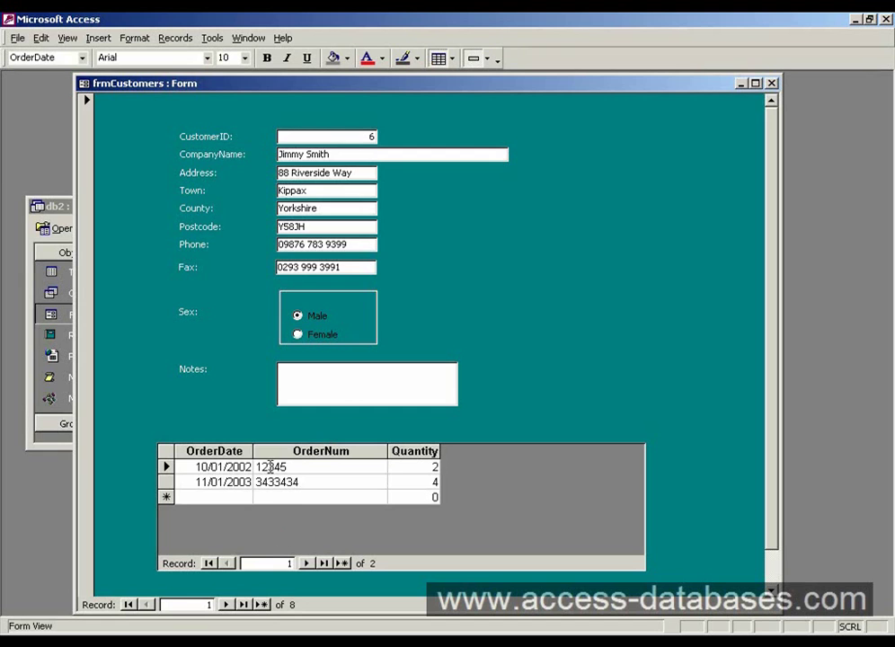
left_click(169, 467)
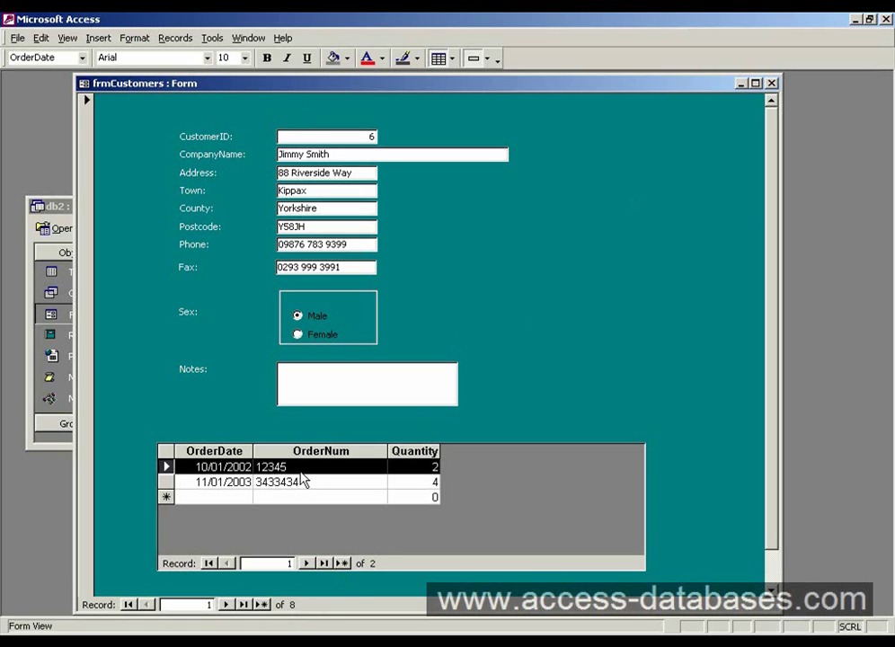
left_click(228, 467)
left_click(264, 466)
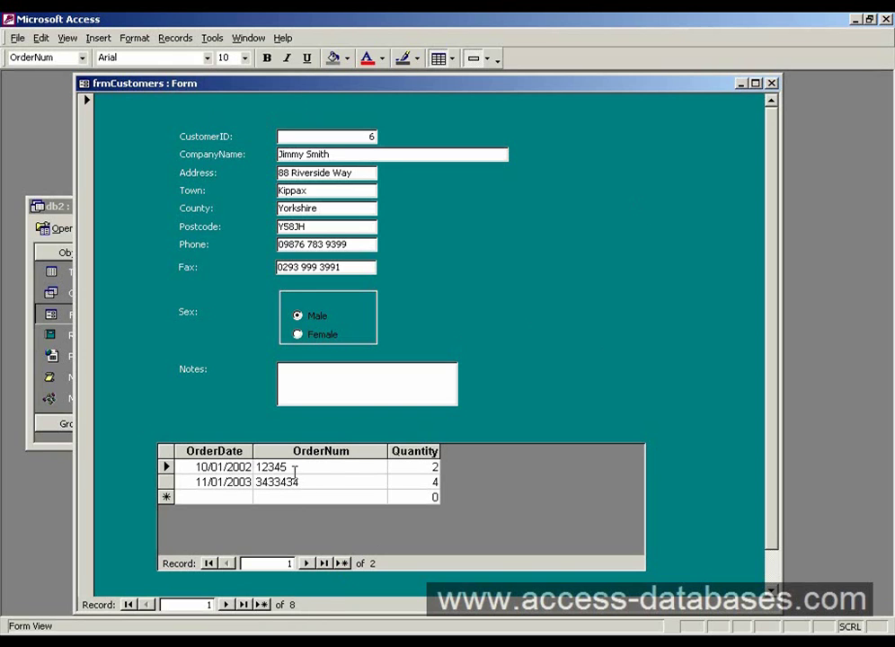
Move back and forth between the first customer's two orders using the subform's record navigation.
left_click(295, 482)
key("Up")
left_click(321, 564)
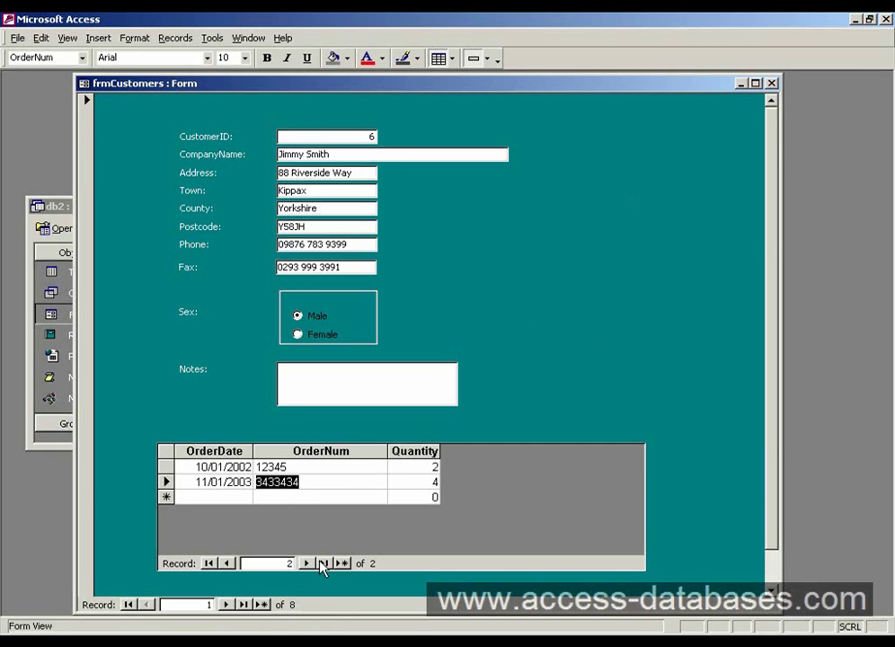
left_click(228, 565)
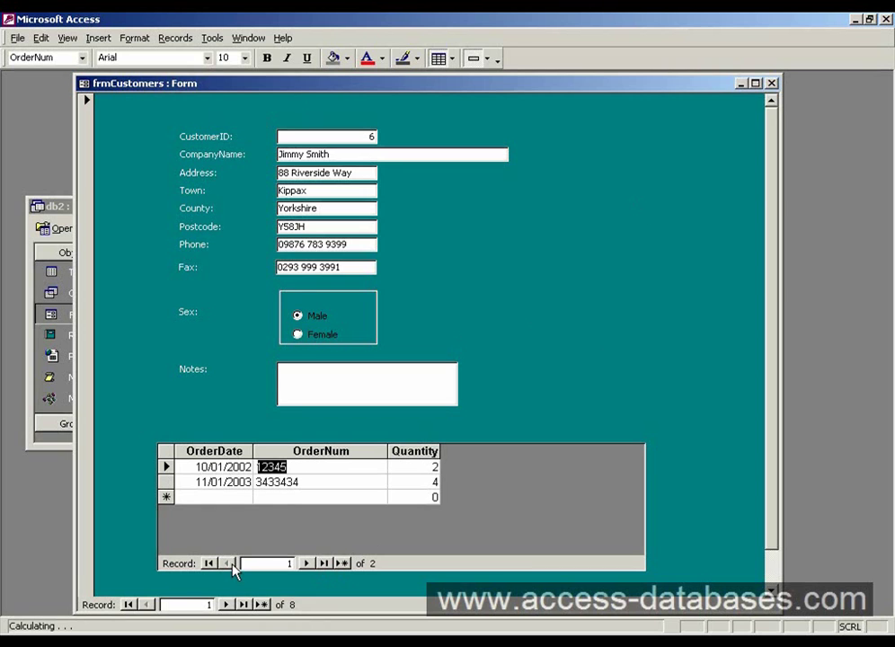
left_click(323, 564)
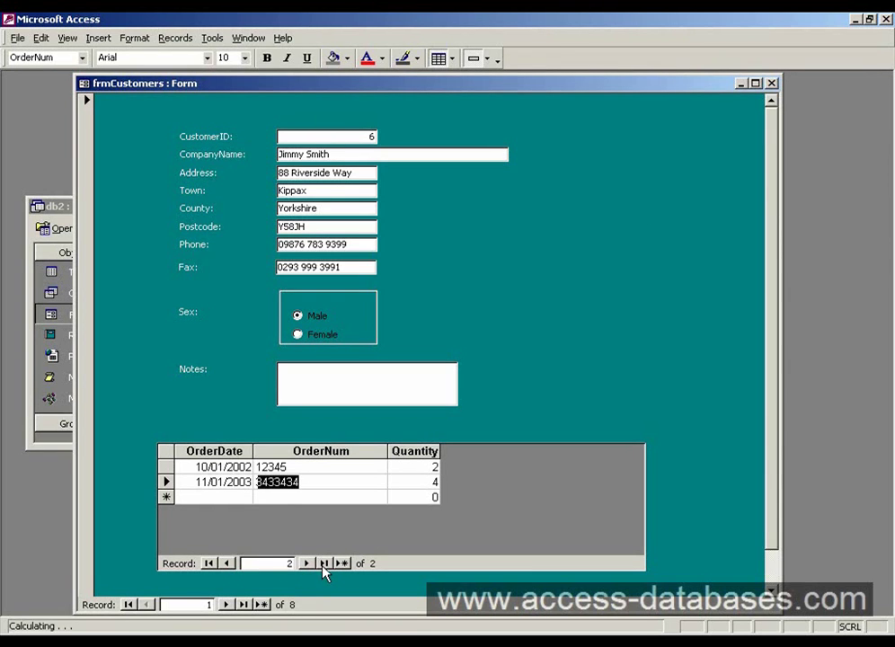
left_click(211, 563)
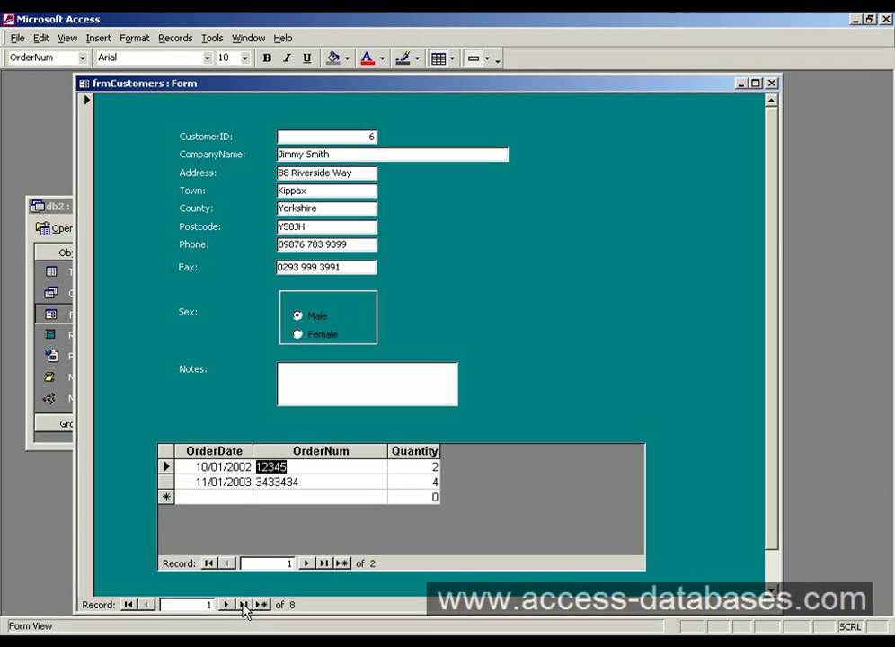
Browse the main form's last, first and blank new customer records, checking the orders subform for each, and return to the first customer.
left_click(244, 605)
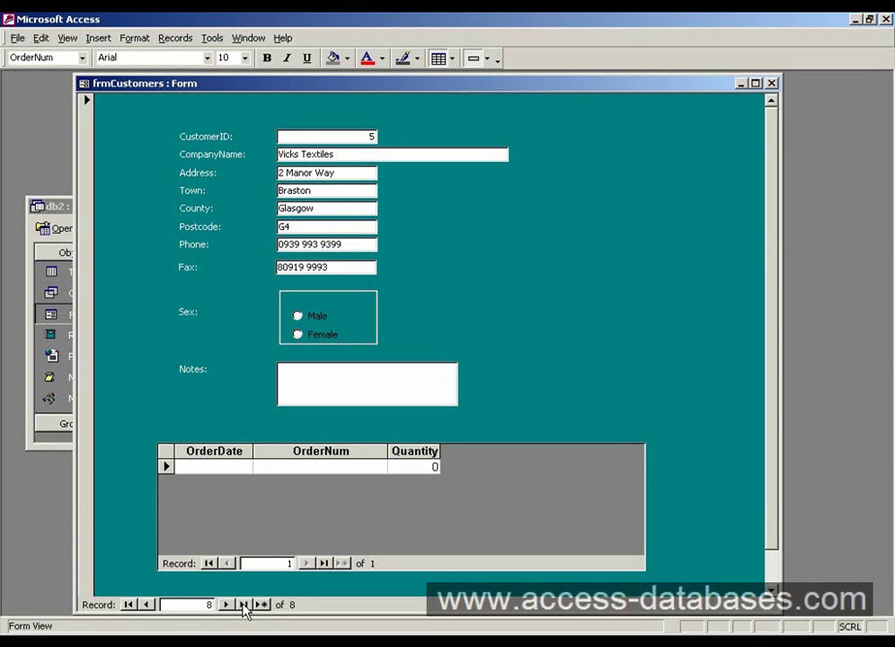
left_click(129, 605)
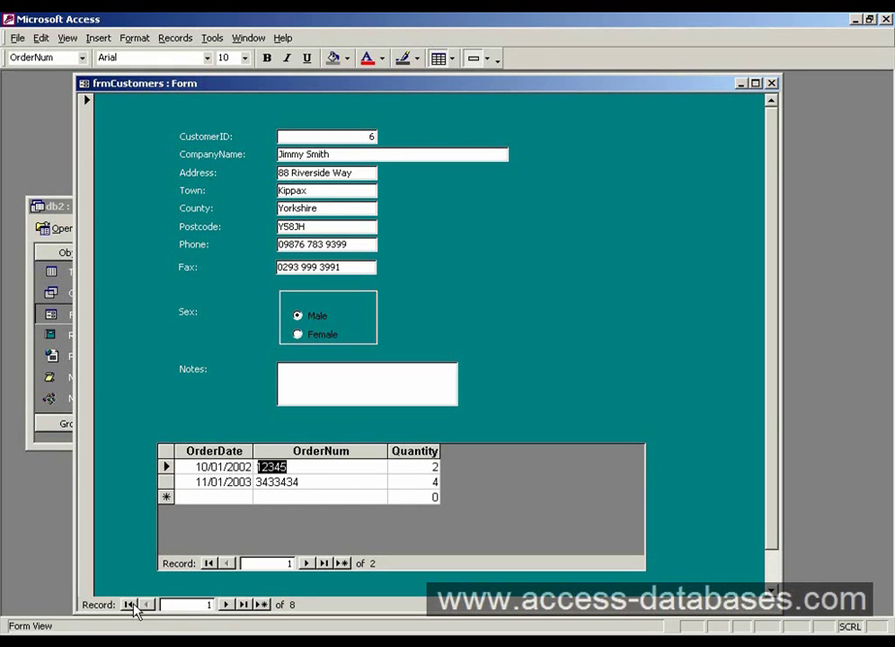
left_click(262, 604)
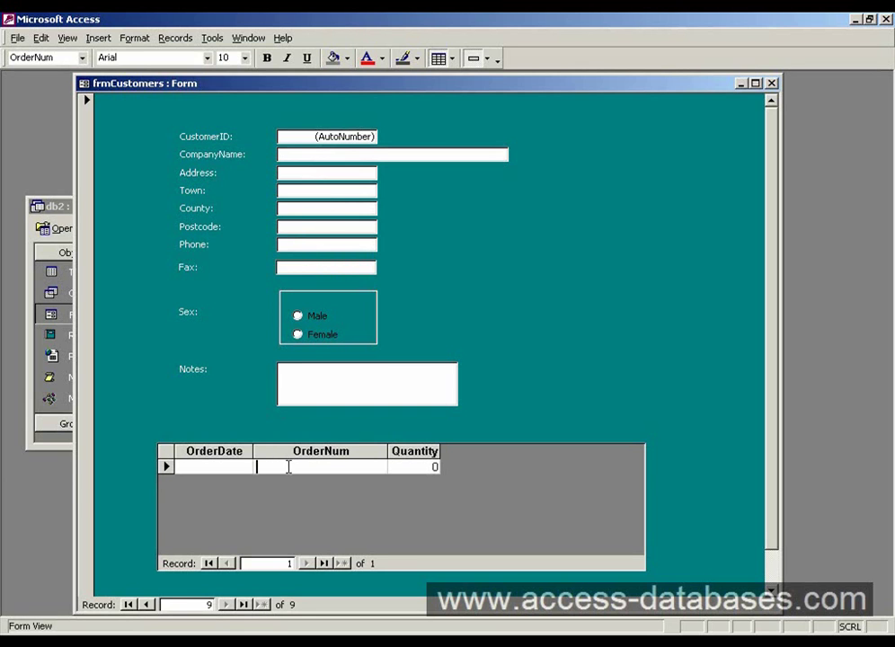
left_click(130, 605)
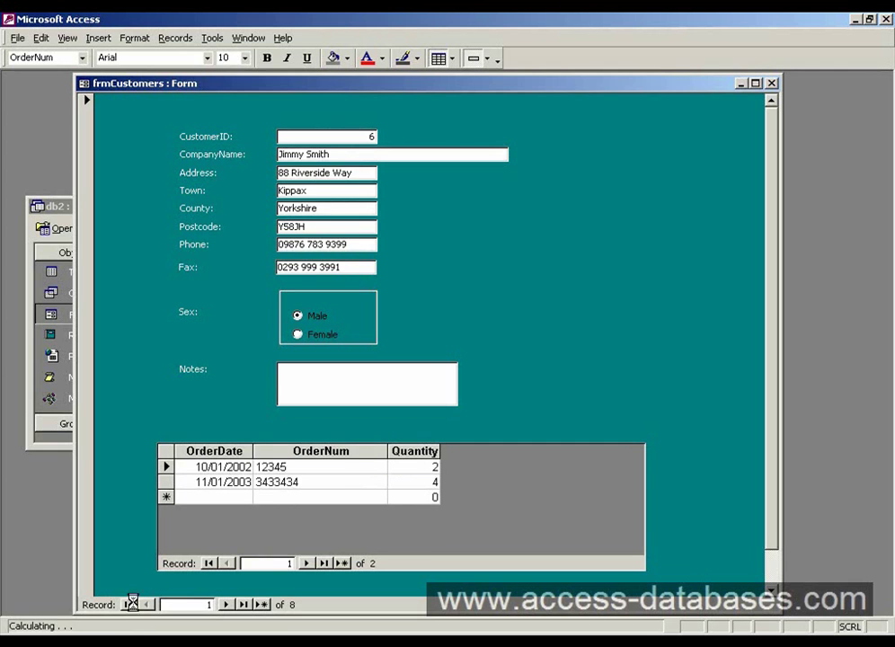
Add an order for the second customer, Johnsons, with an order number, the date 10/11/2001 and a quantity of 1.
left_click(226, 605)
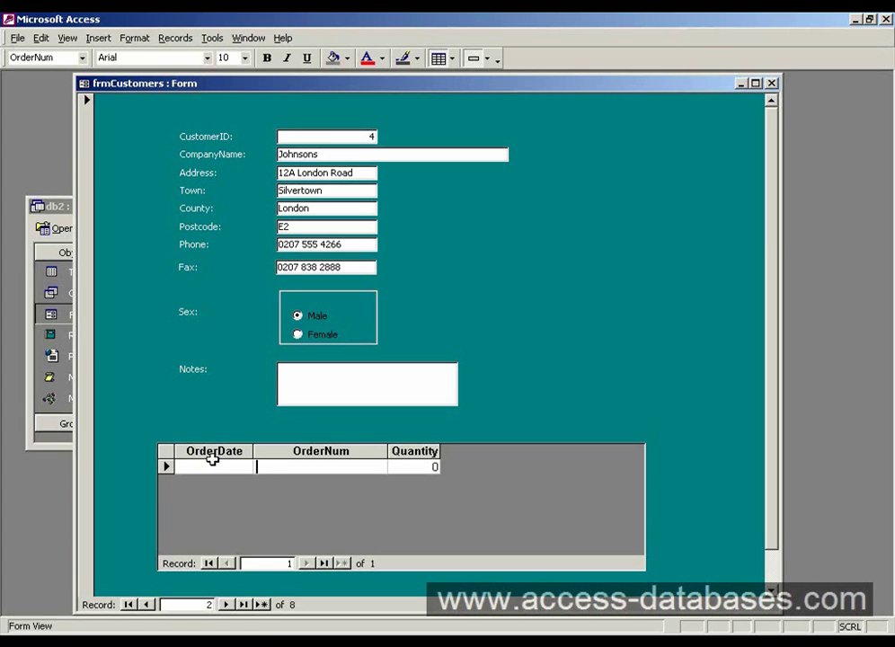
type("19")
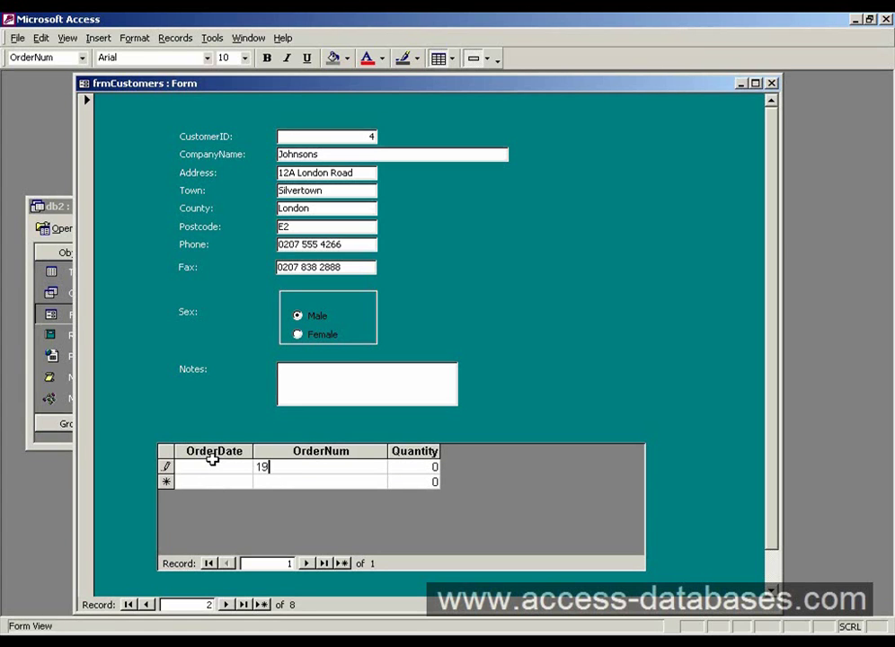
left_click(220, 465)
type("10/11/2001")
key("Tab")
key("Tab")
type("1")
left_click(291, 472)
Switch between the first customer and Johnsons to compare the orders listed in the subform for each.
left_click(129, 604)
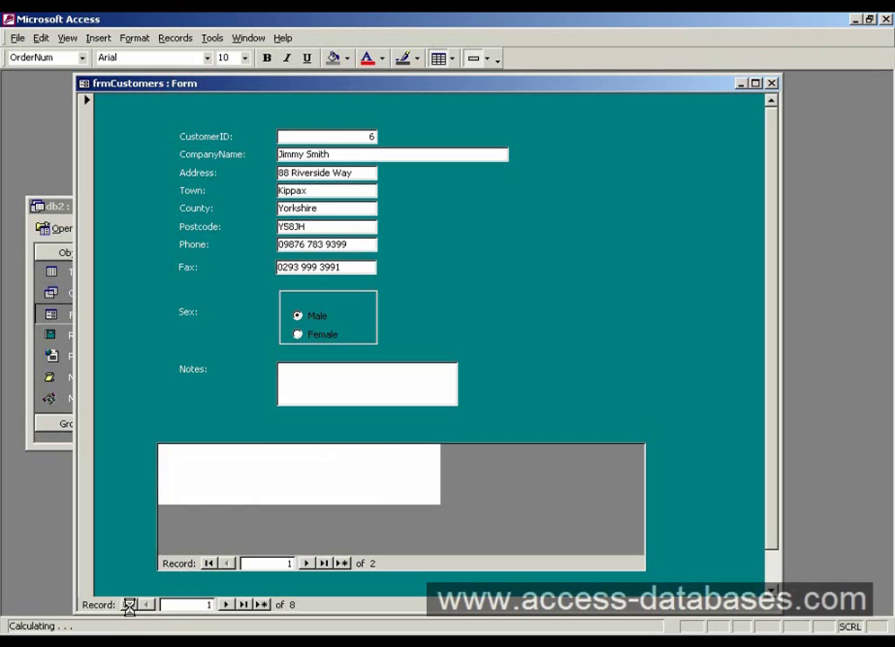
left_click(314, 386)
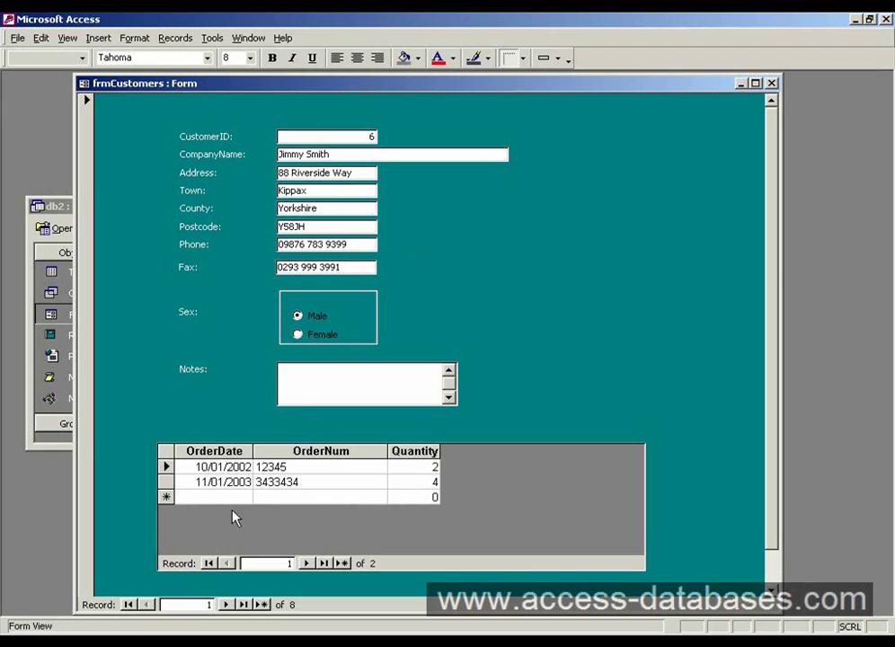
left_click(306, 483)
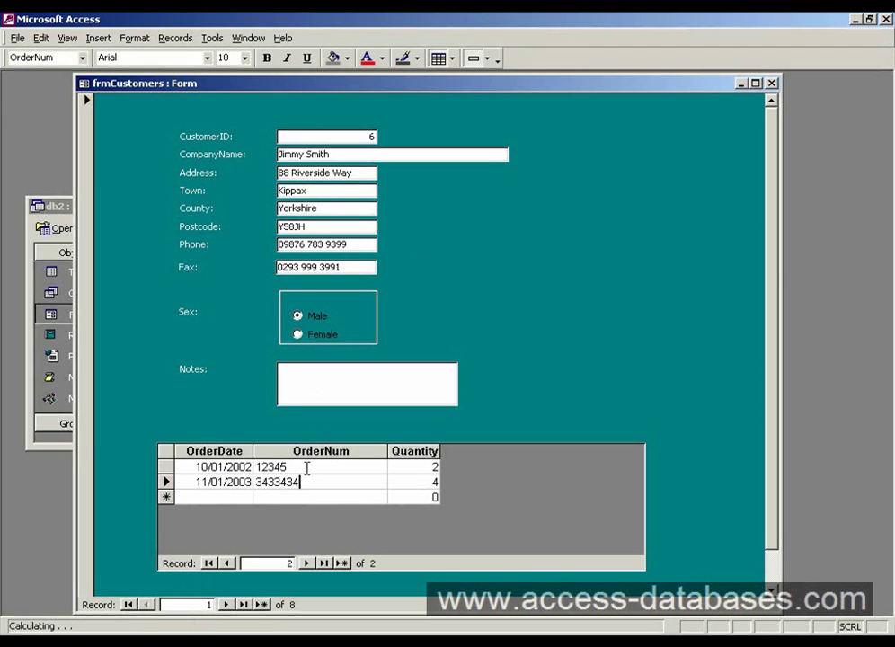
left_click(227, 606)
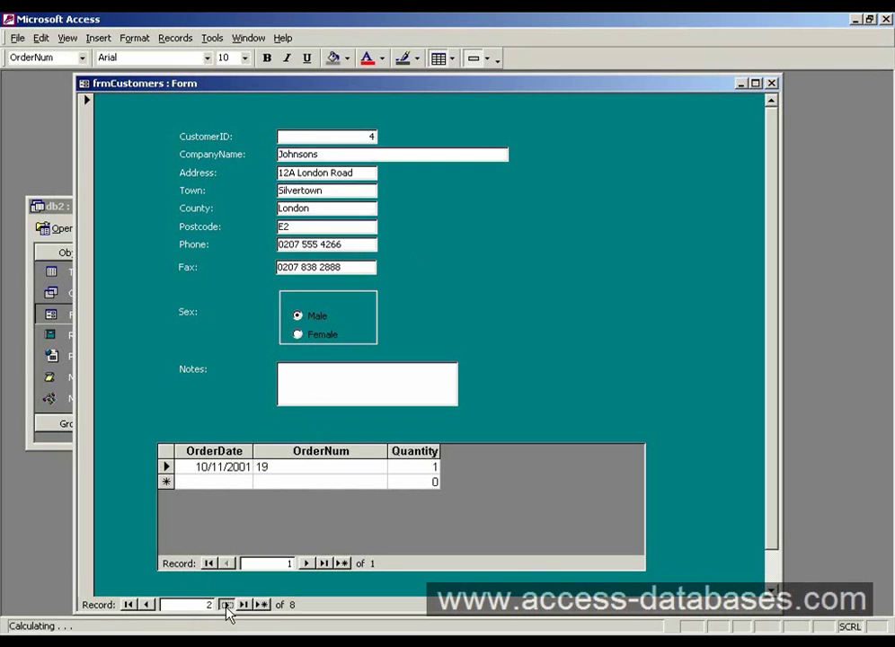
double_click(331, 155)
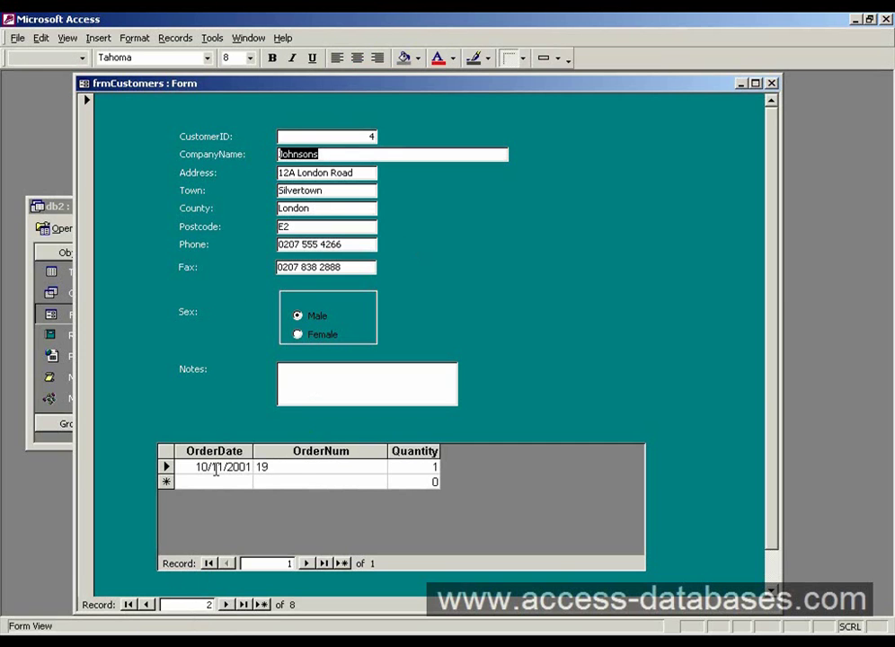
left_click(298, 465)
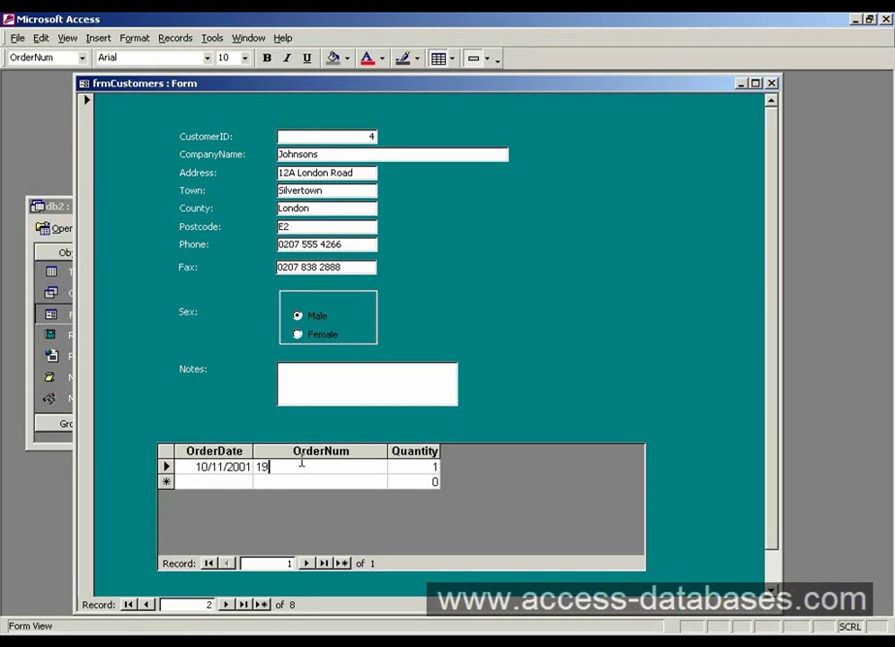
left_click(257, 466)
left_click(280, 467)
left_click(128, 605)
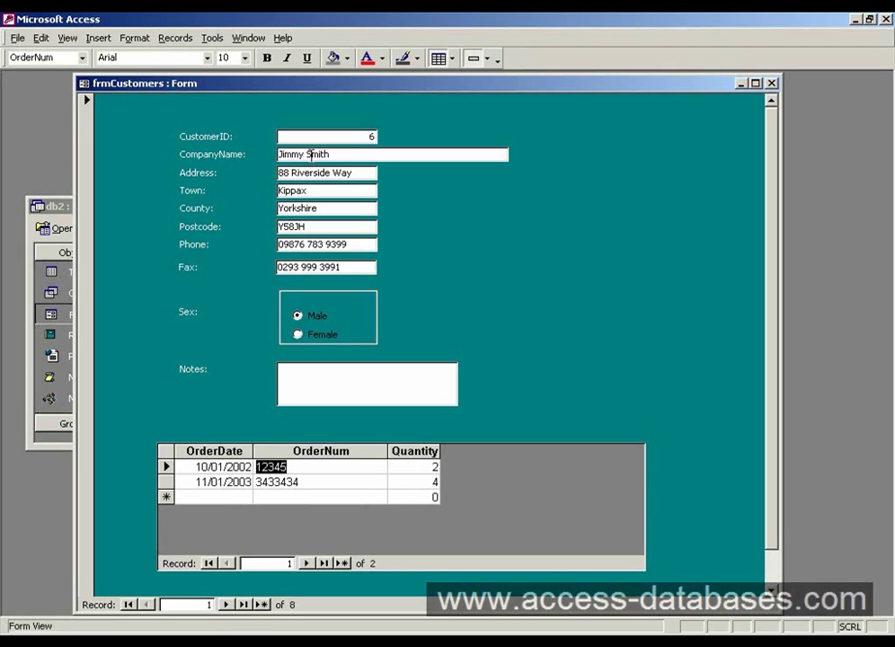
Check the first customer's company name and address against the two order numbers listed in the orders subform.
left_click_drag(337, 154, 251, 154)
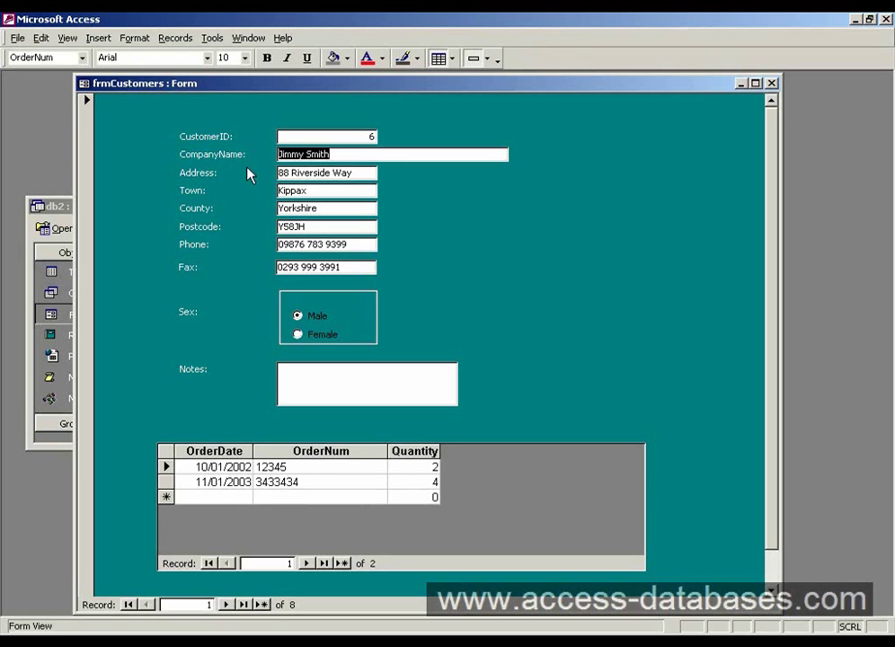
left_click(281, 467)
left_click(282, 482)
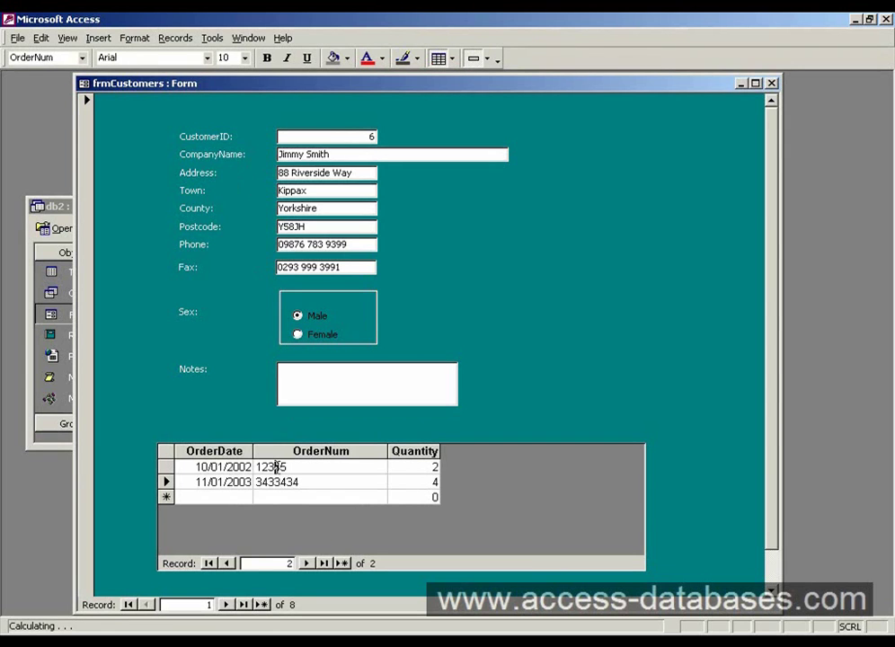
left_click(277, 467)
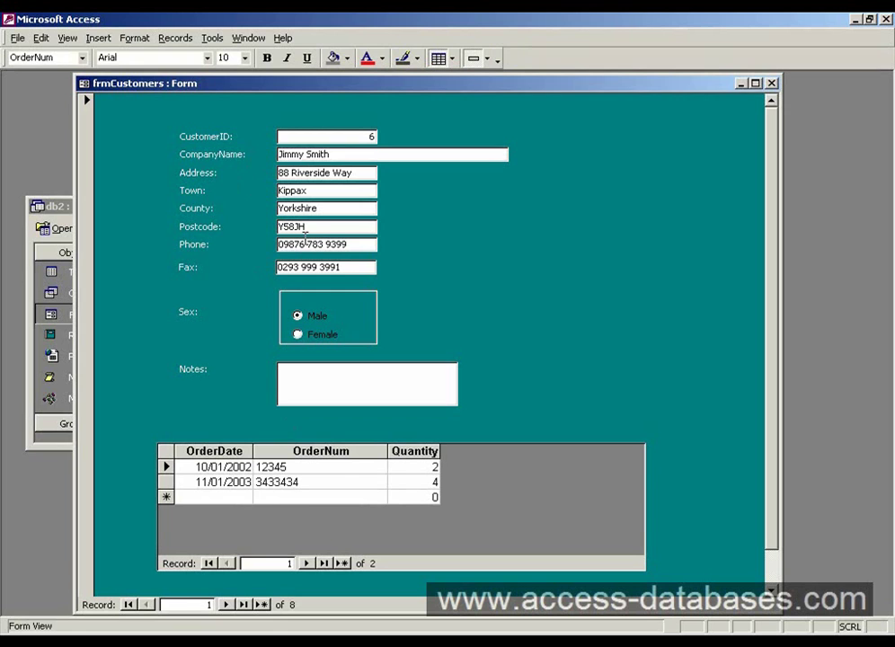
left_click(293, 172)
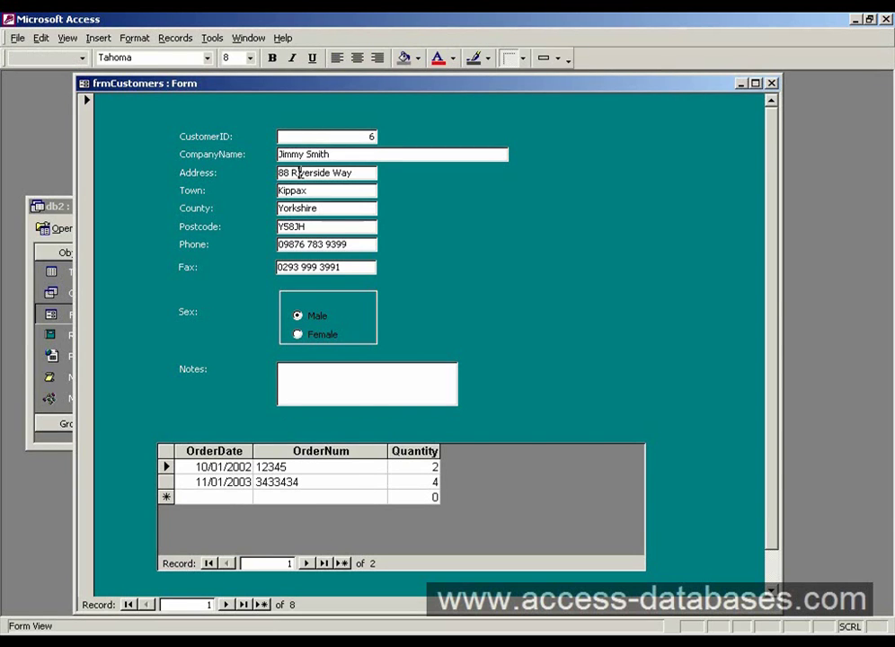
left_click(300, 482)
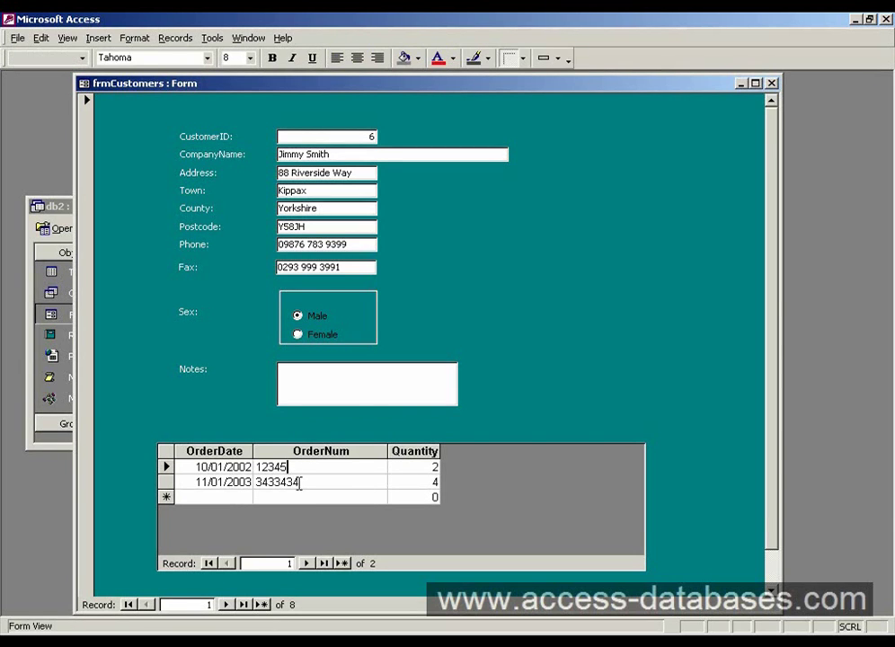
Go to the Johnsons record and check its company name against the order listed in the subform.
left_click(226, 605)
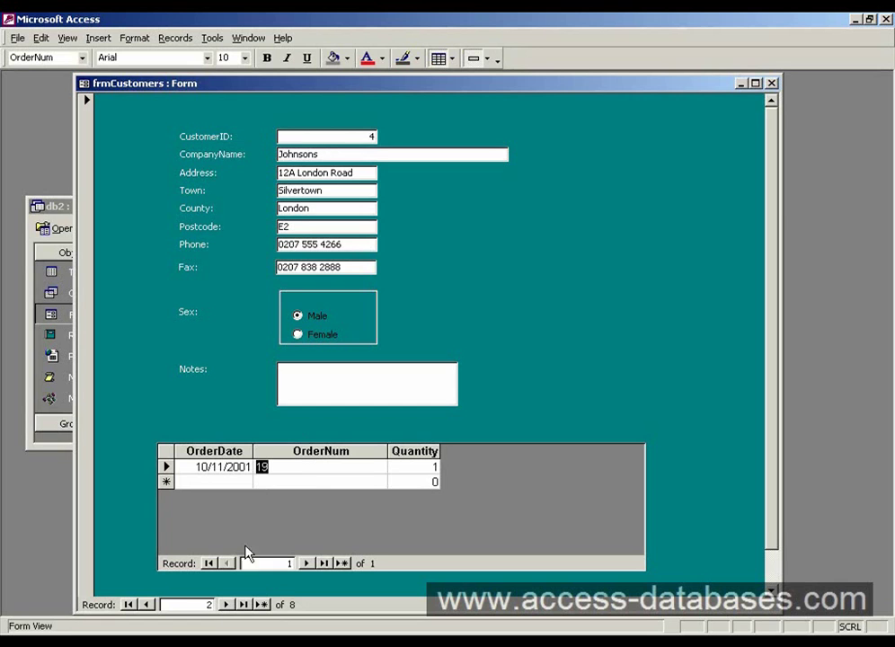
double_click(308, 154)
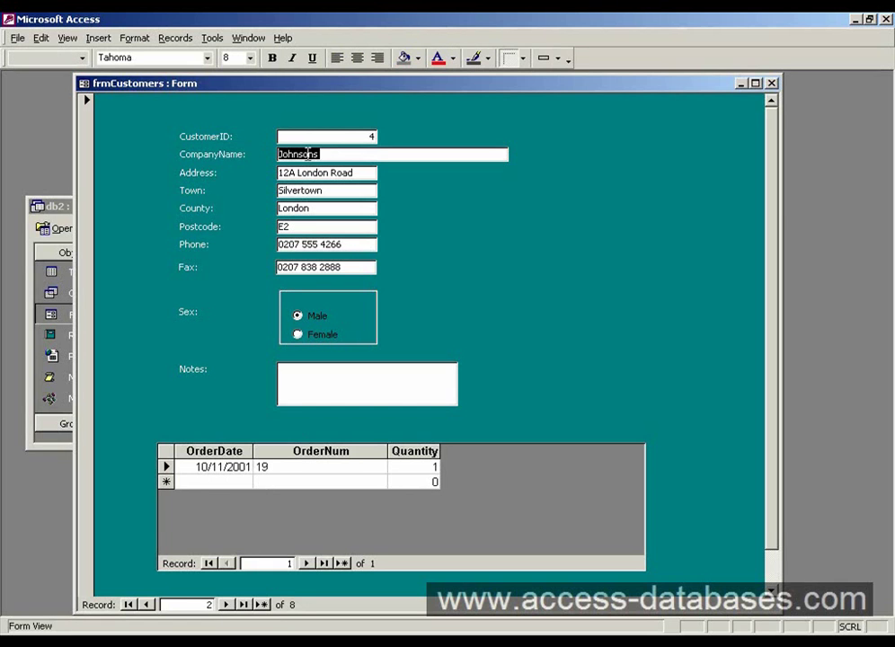
left_click(278, 482)
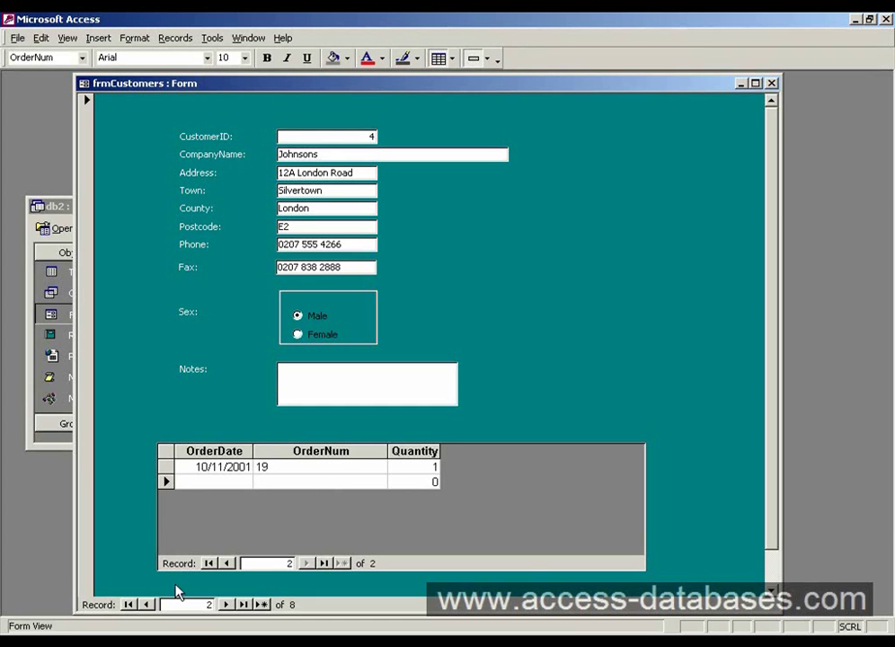
Return to the first customer record and review its name and address fields together with its orders in the subform.
left_click(130, 605)
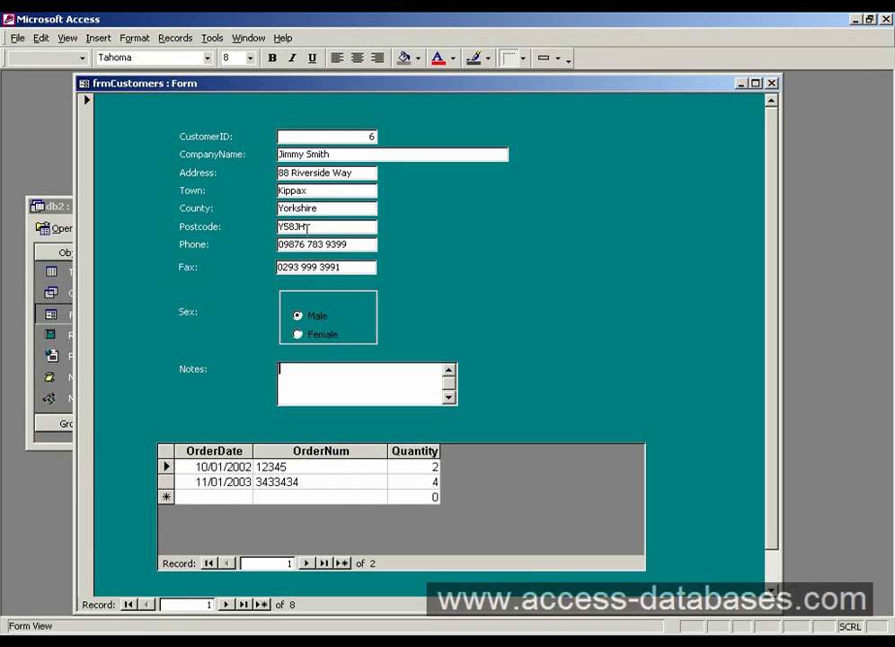
left_click(312, 155)
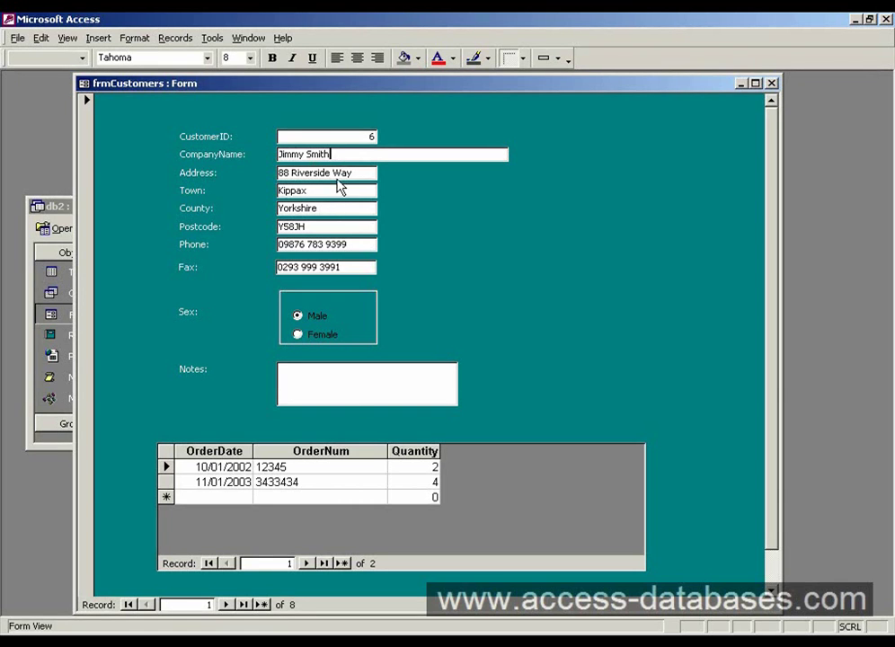
double_click(342, 208)
left_click(305, 173)
left_click_drag(311, 84, 268, 86)
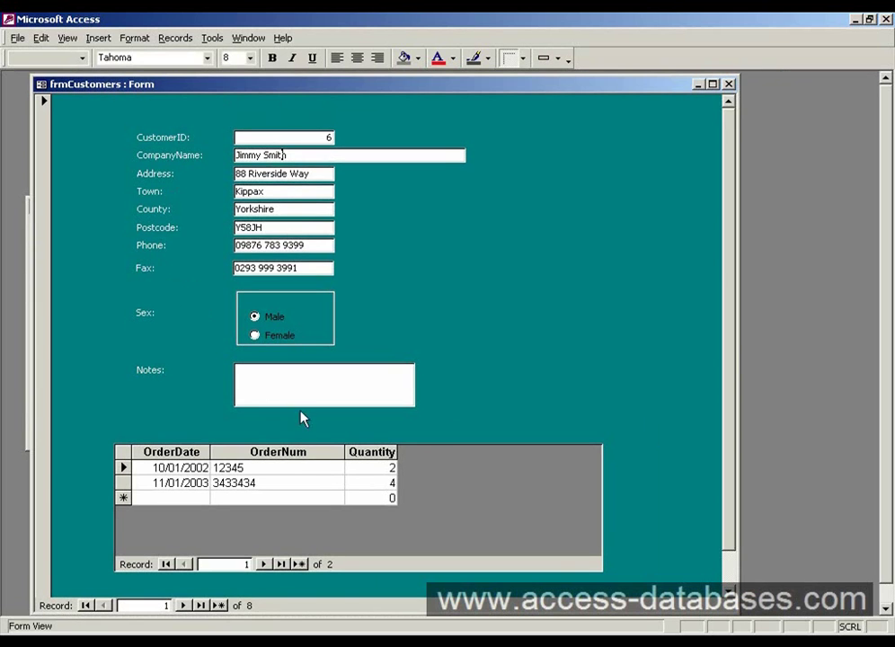
left_click(297, 479)
left_click(294, 467)
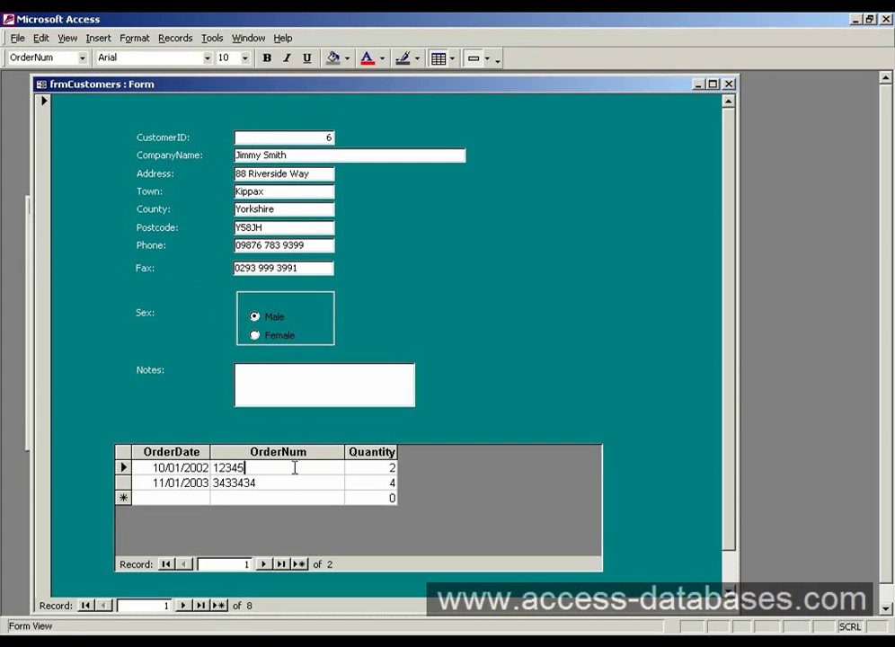